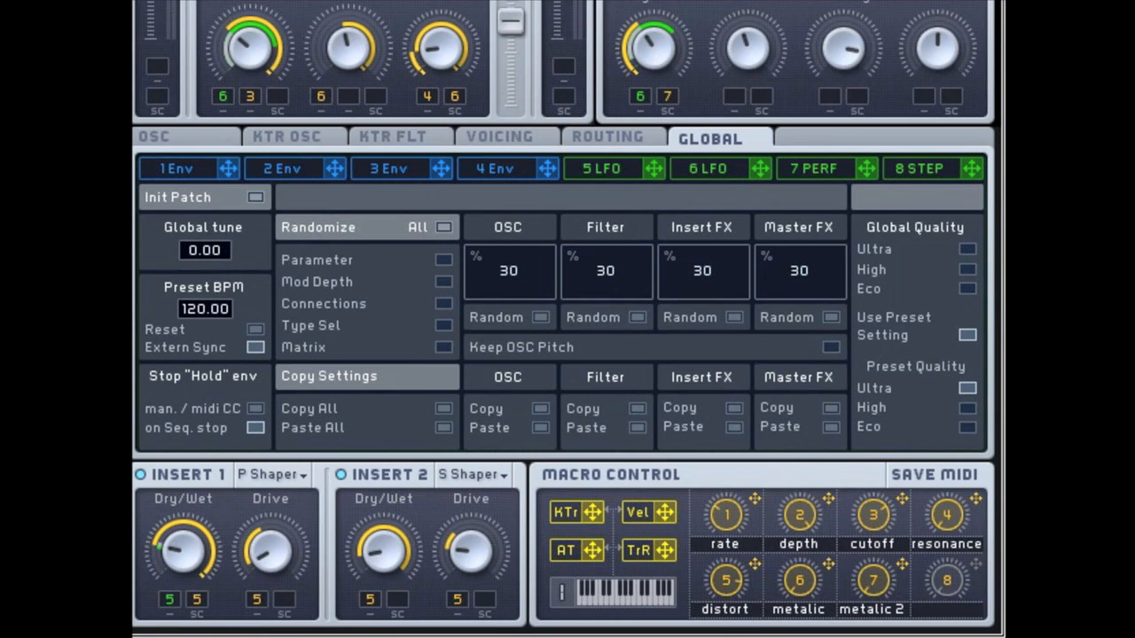
# Step: Initialize the patch and set the oscillator pitchbend range to 12.00 up and -12.00 down
pyautogui.click(256, 198)
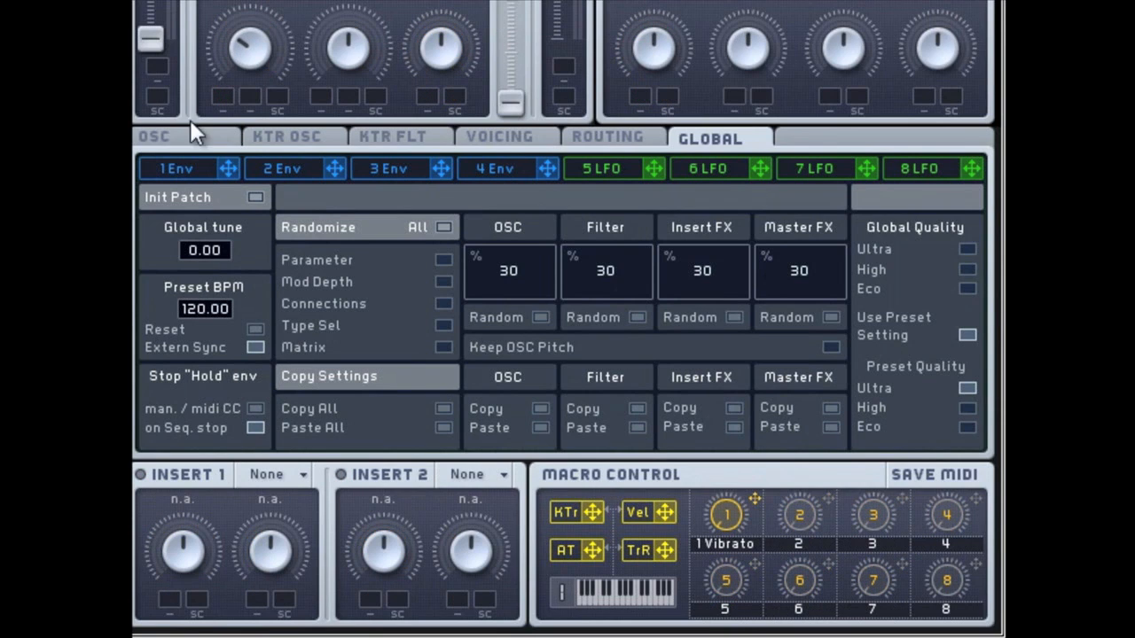
pyautogui.click(188, 170)
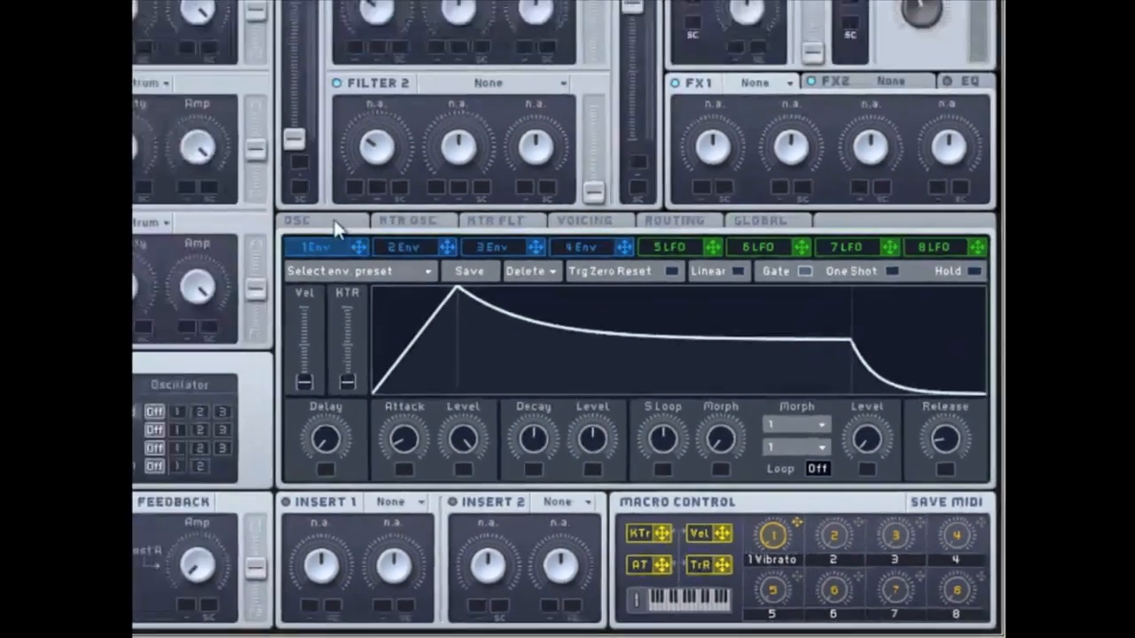
pyautogui.click(335, 225)
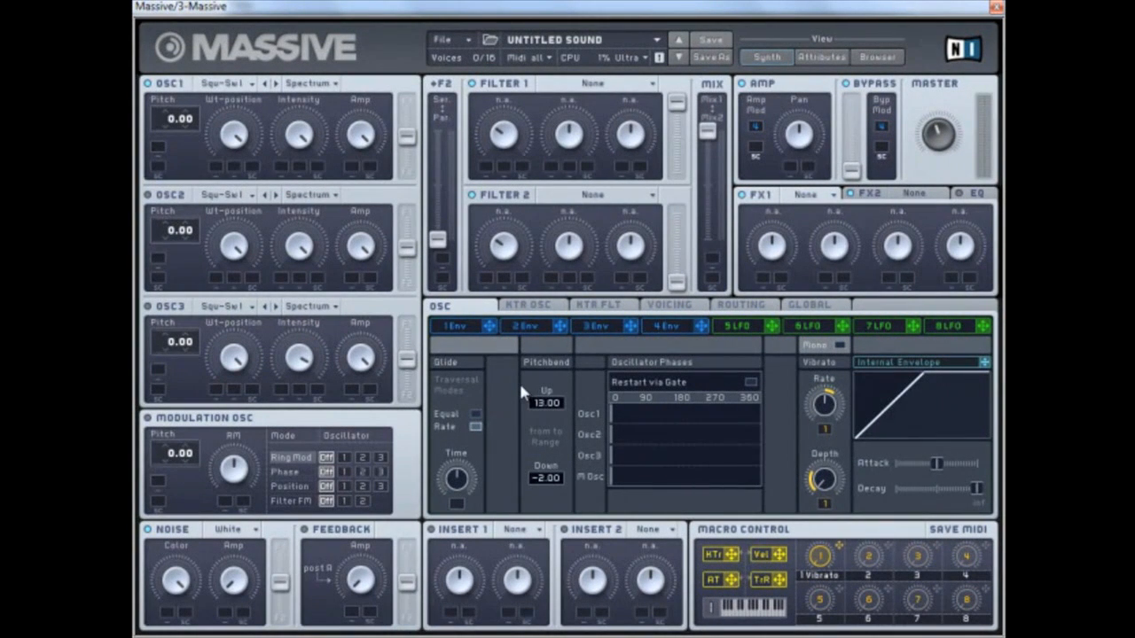
pyautogui.moveTo(540, 491); pyautogui.dragTo(538, 496)
# Step: Examine the oscillator and filter keytracking, voicing with its unisono setting, routing and global pages
pyautogui.click(533, 309)
pyautogui.click(588, 307)
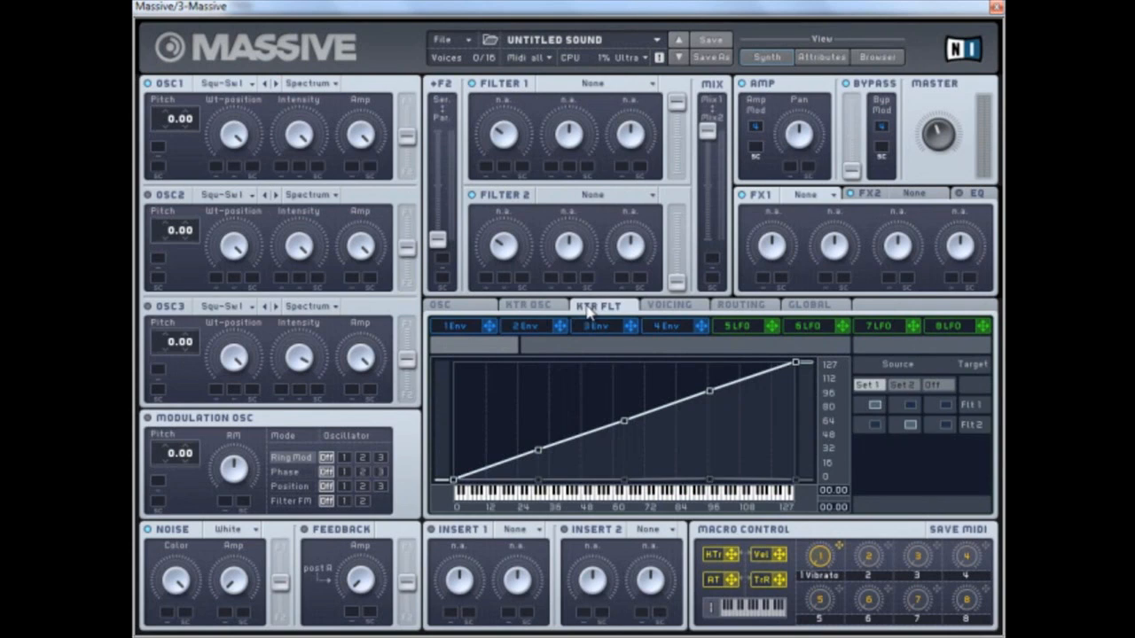
pyautogui.click(669, 305)
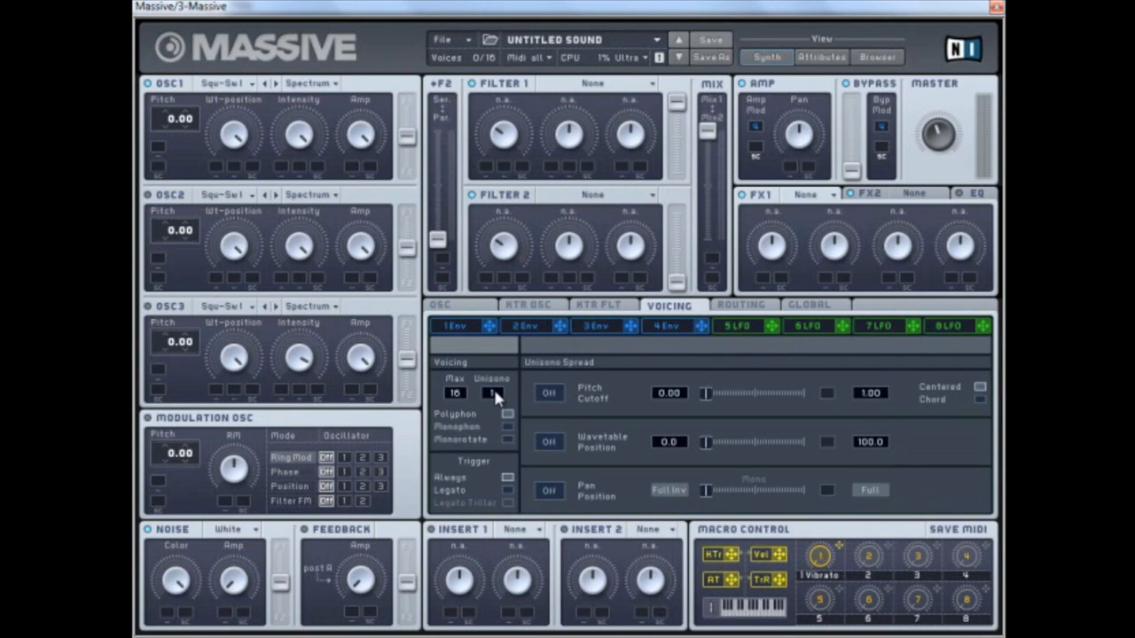
pyautogui.moveTo(497, 381); pyautogui.dragTo(498, 379)
pyautogui.click(749, 307)
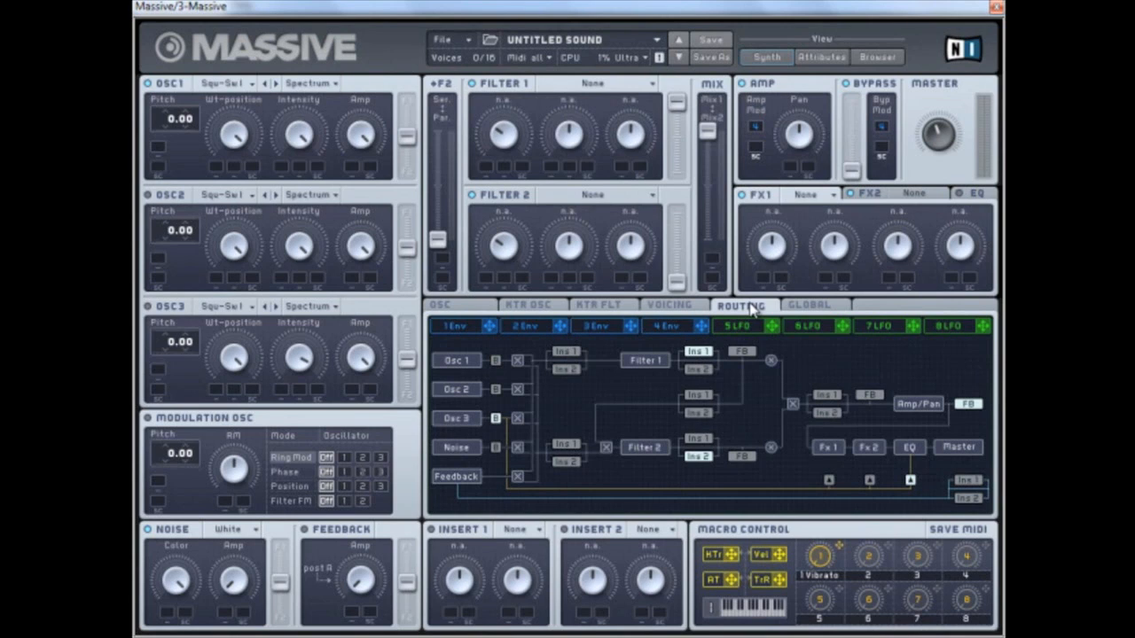
pyautogui.click(829, 306)
pyautogui.click(458, 306)
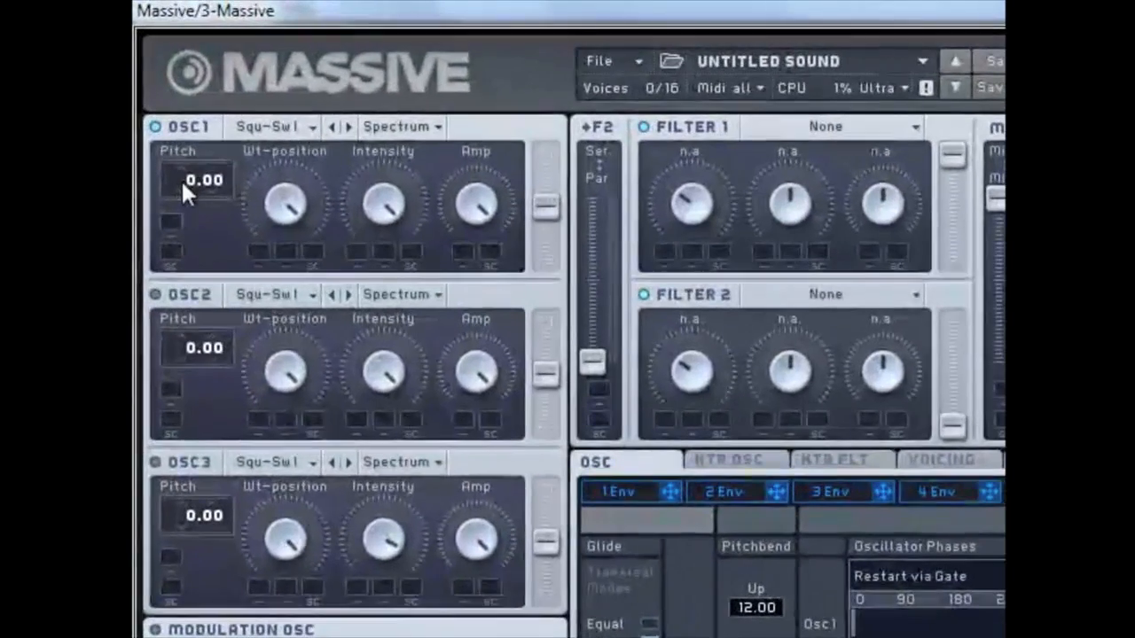
# Step: Raise the pitch of OSC1 and OSC2 to 12.00 and of OSC3 to 24.00, with all three oscillators on
pyautogui.moveTo(165, 118); pyautogui.dragTo(159, 110)
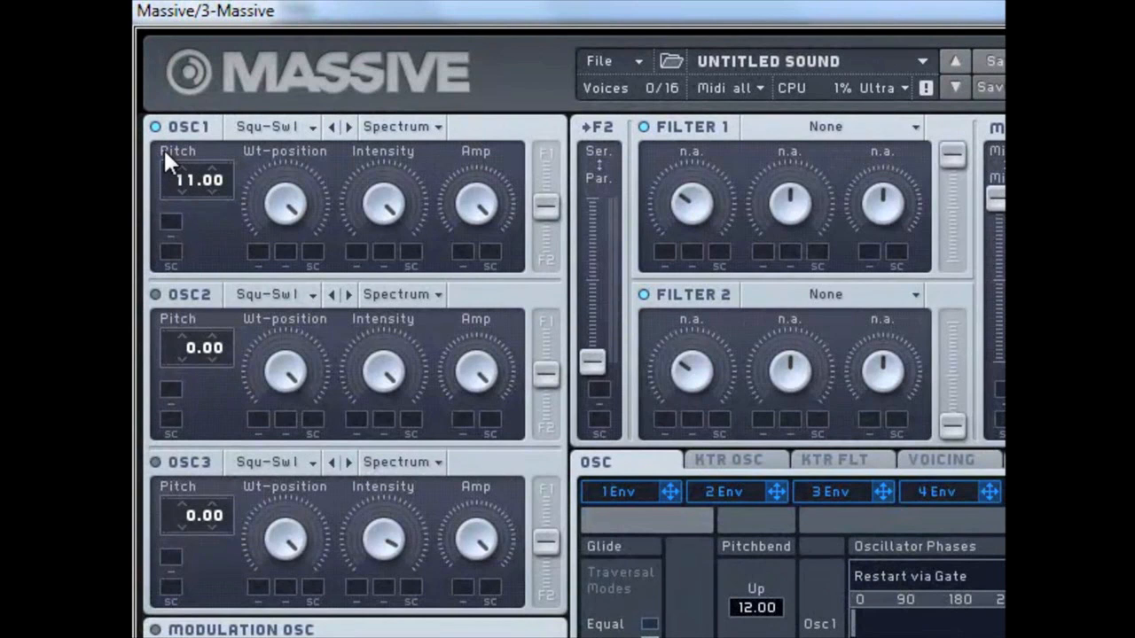
pyautogui.moveTo(178, 346); pyautogui.dragTo(161, 321)
pyautogui.moveTo(172, 488); pyautogui.dragTo(169, 449)
# Step: Route OSC1 and OSC2 fully to Filter 1 and OSC3 fully to Filter 2, with the serial/parallel fader about halfway
pyautogui.moveTo(546, 372); pyautogui.dragTo(557, 289)
pyautogui.moveTo(549, 202); pyautogui.dragTo(549, 155)
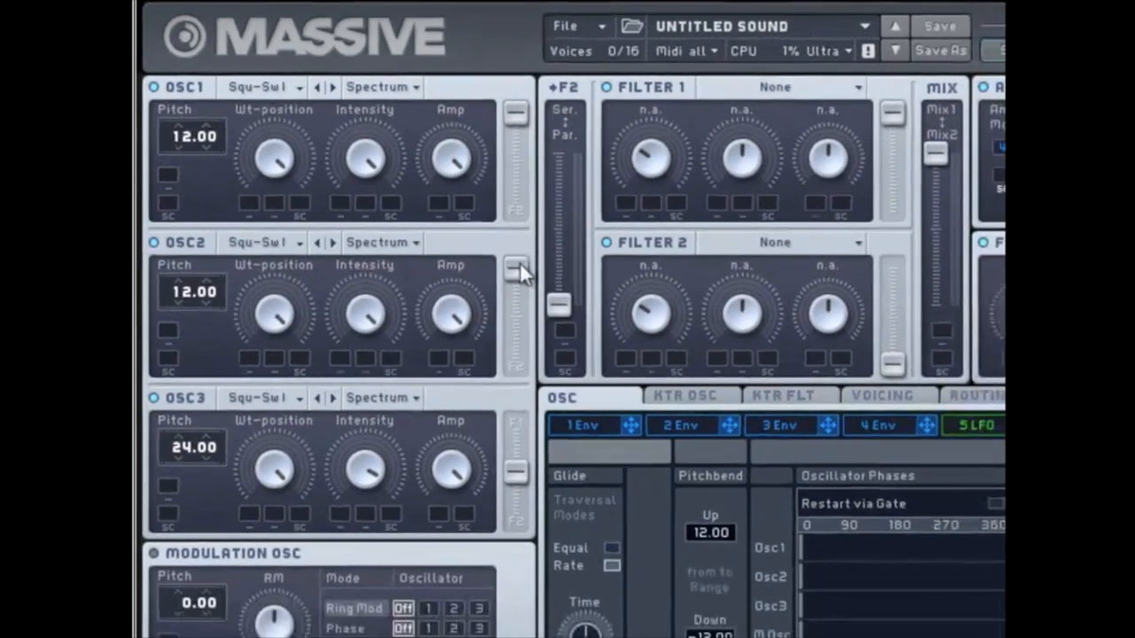
pyautogui.moveTo(505, 461); pyautogui.dragTo(520, 552)
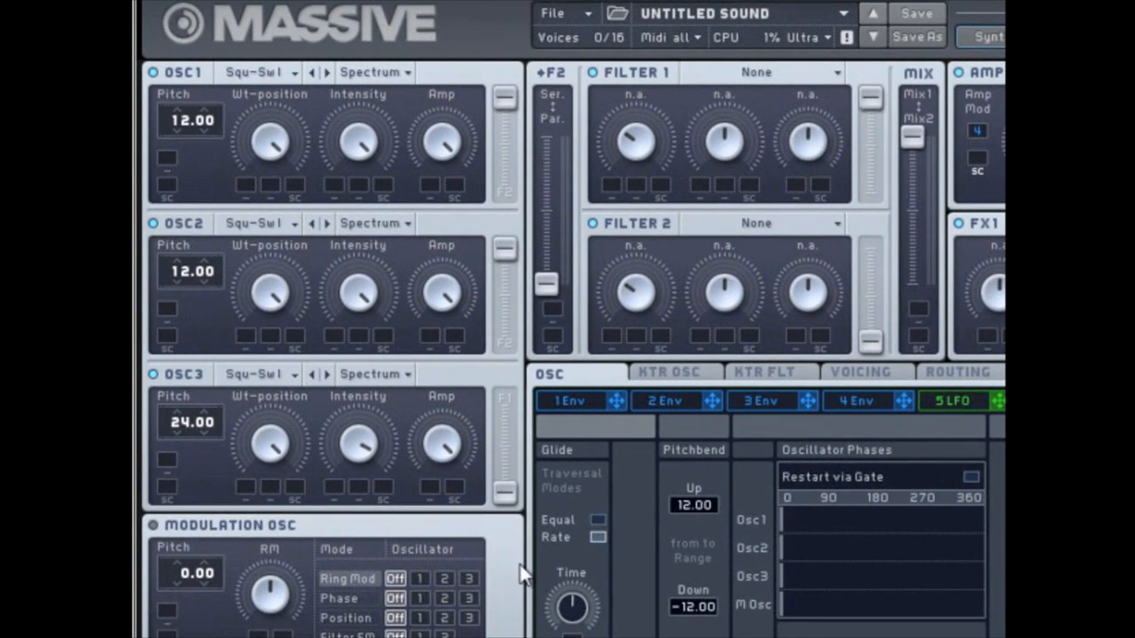
pyautogui.moveTo(545, 293); pyautogui.dragTo(543, 191)
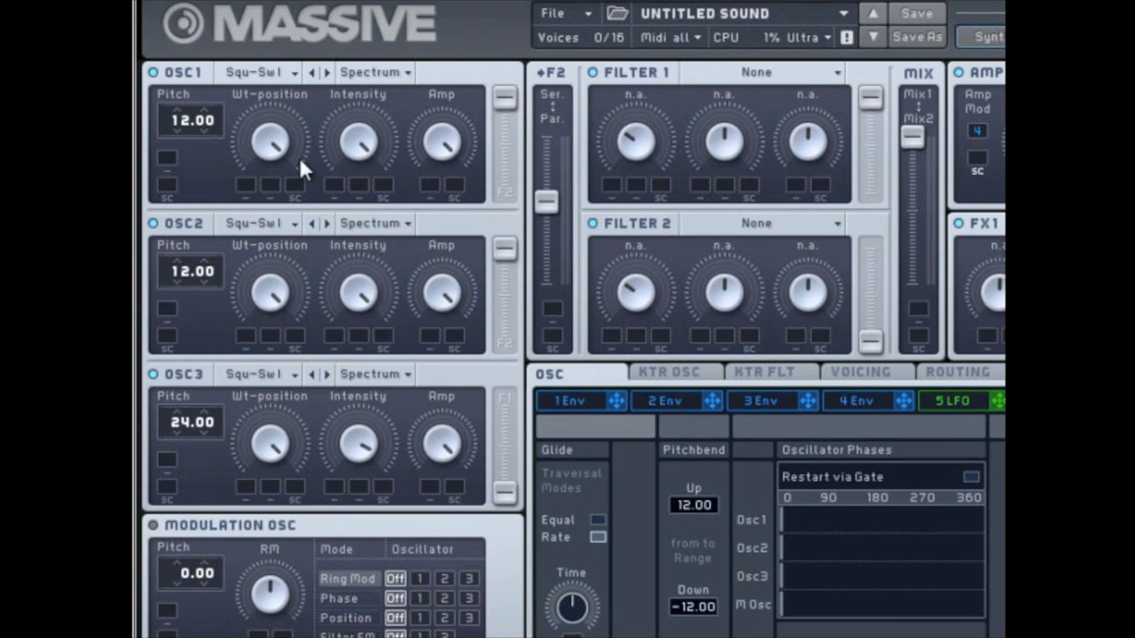
# Step: Choose the wavetables Gentle Speech for OSC1, Bronze for OSC2 and Strontium for OSC3
pyautogui.click(279, 78)
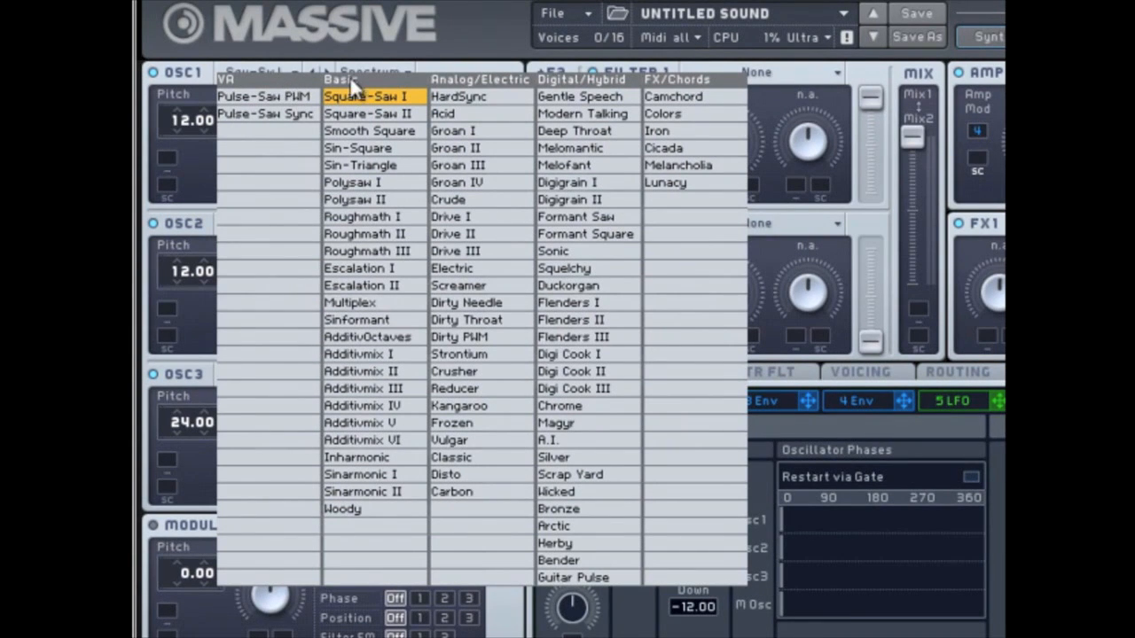
pyautogui.click(558, 96)
pyautogui.click(266, 223)
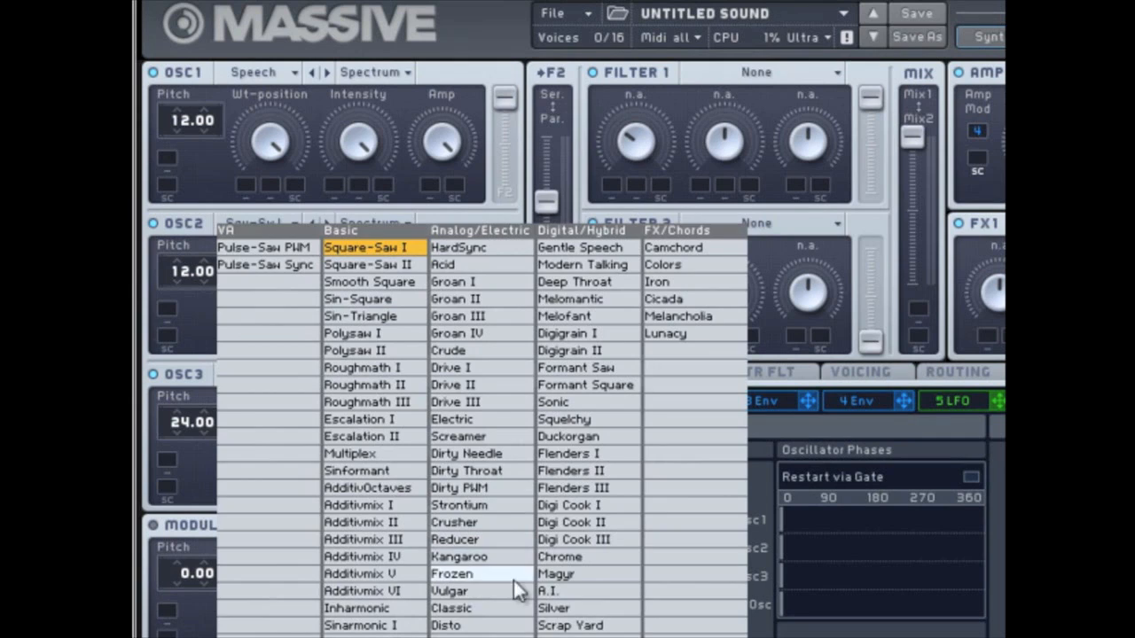
pyautogui.click(551, 635)
pyautogui.click(286, 376)
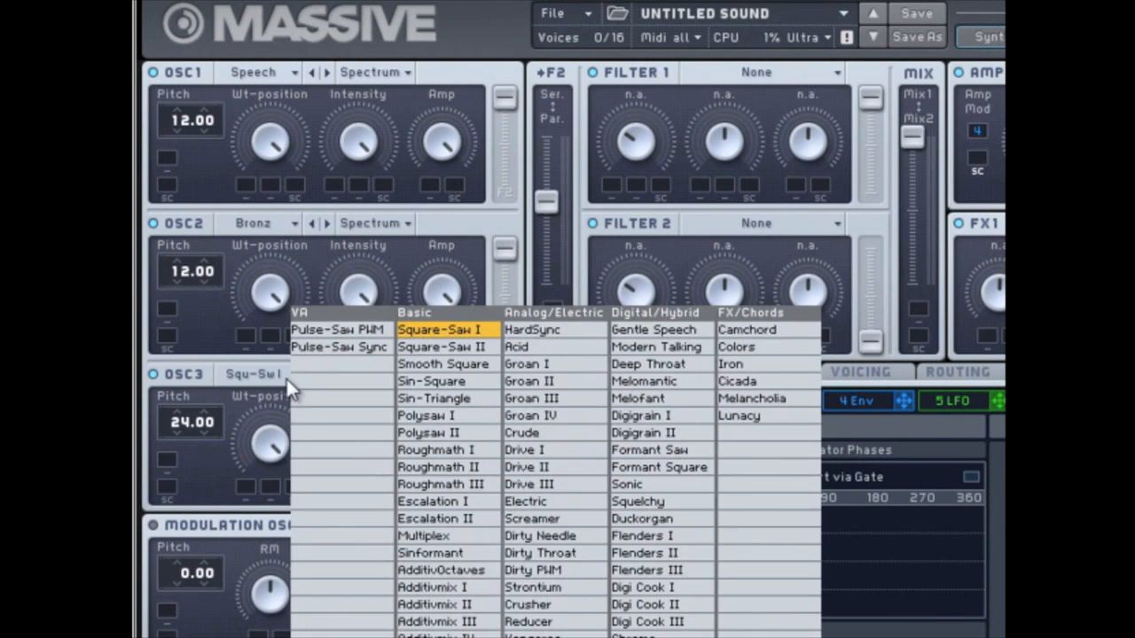
pyautogui.click(535, 588)
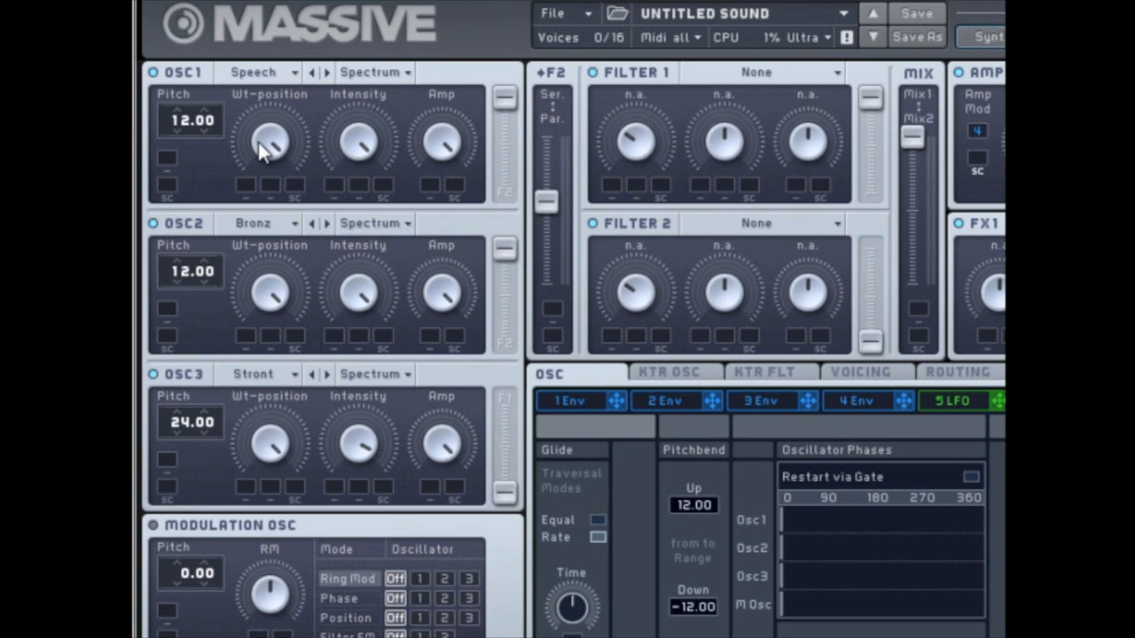
# Step: Lower OSC1's wavetable position, switching OSC2 and OSC3 off to hear it alone
pyautogui.moveTo(258, 152); pyautogui.dragTo(271, 209)
pyautogui.click(192, 379)
pyautogui.click(191, 219)
pyautogui.moveTo(264, 156)
pyautogui.mouseDown()
pyautogui.moveTo(276, 195)
pyautogui.moveTo(259, 145)
pyautogui.mouseUp()
# Step: Turn the wavetable positions of OSC2 and OSC3 to about the middle and reduce OSC2's intensity and amp
pyautogui.moveTo(264, 298); pyautogui.dragTo(285, 404)
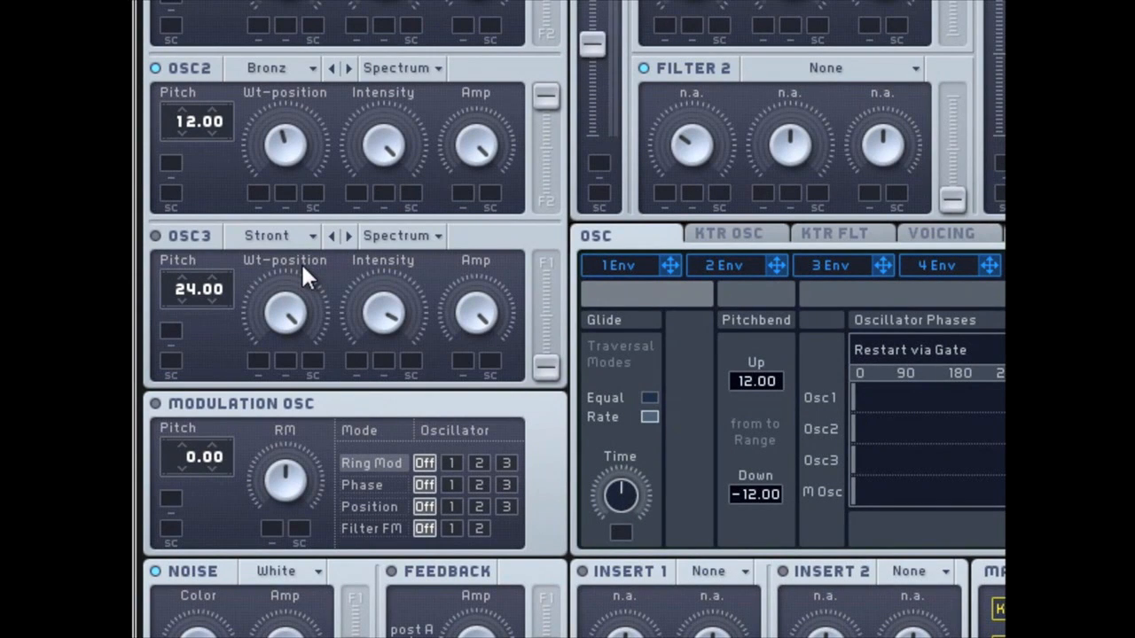
pyautogui.click(203, 240)
pyautogui.moveTo(283, 311); pyautogui.dragTo(302, 425)
pyautogui.moveTo(401, 148); pyautogui.dragTo(396, 237)
pyautogui.moveTo(475, 152); pyautogui.dragTo(486, 217)
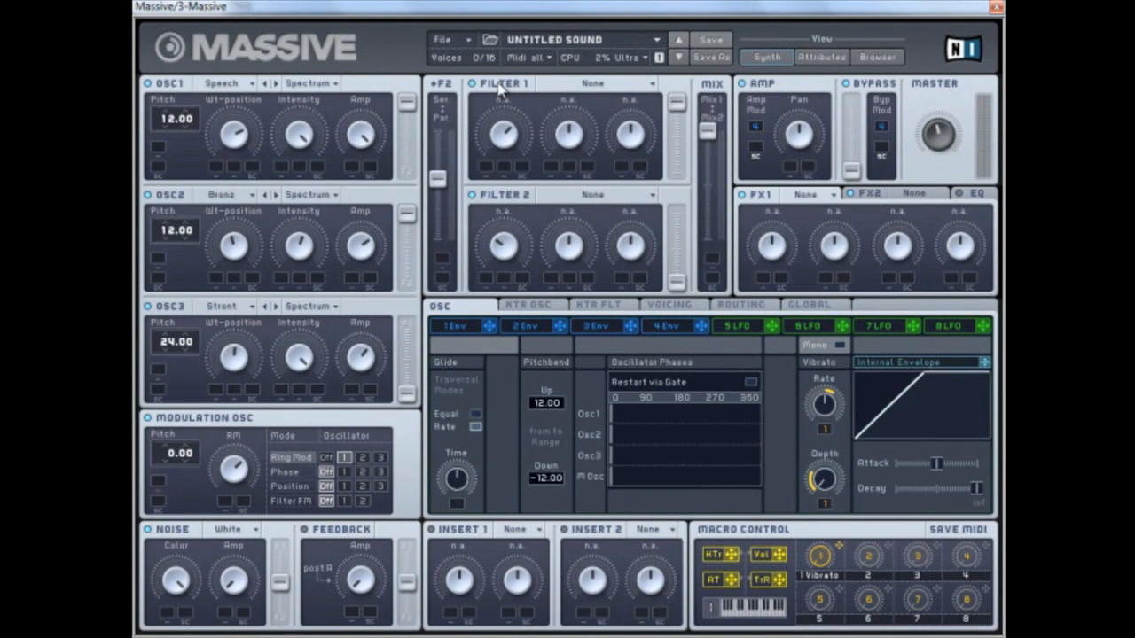
# Step: Set Filter 1's type to Daft and show the settings of LFO 5
pyautogui.click(623, 87)
pyautogui.click(737, 328)
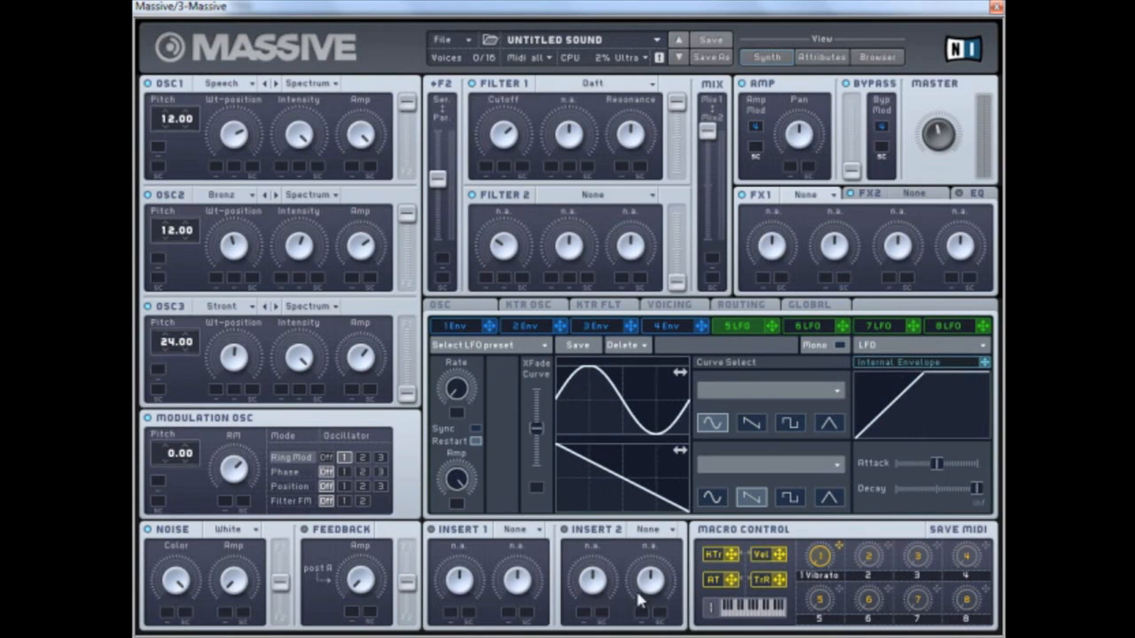
# Step: Remove the macro 1 assignments from the vibrato rate and vibrato depth in the oscillator settings
pyautogui.click(740, 304)
pyautogui.click(808, 304)
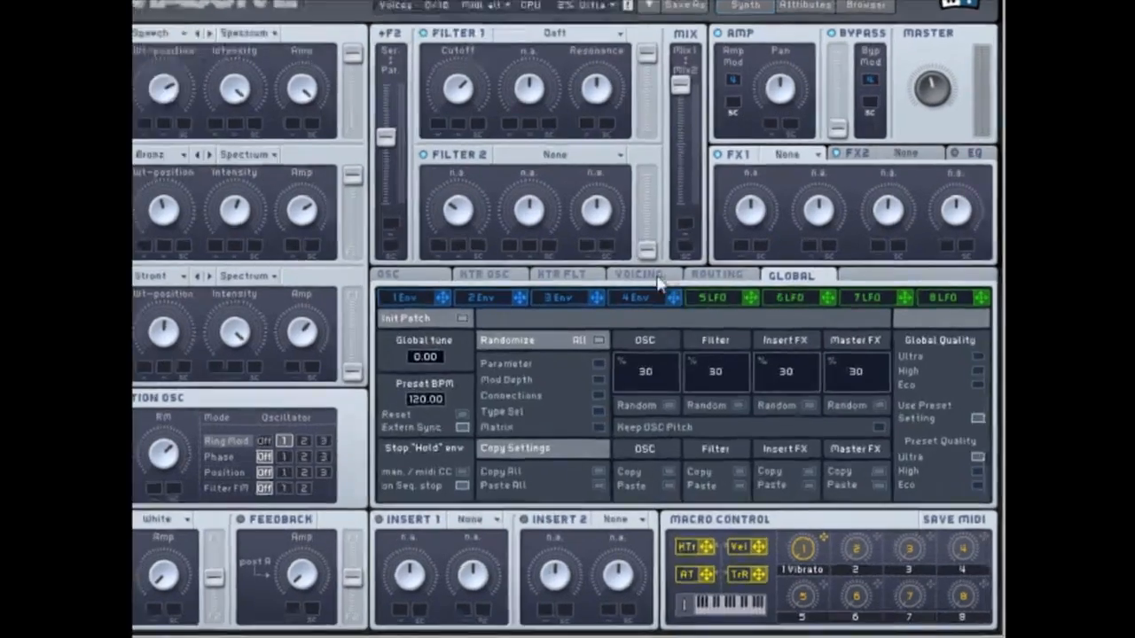
pyautogui.click(669, 304)
pyautogui.click(417, 147)
pyautogui.click(310, 147)
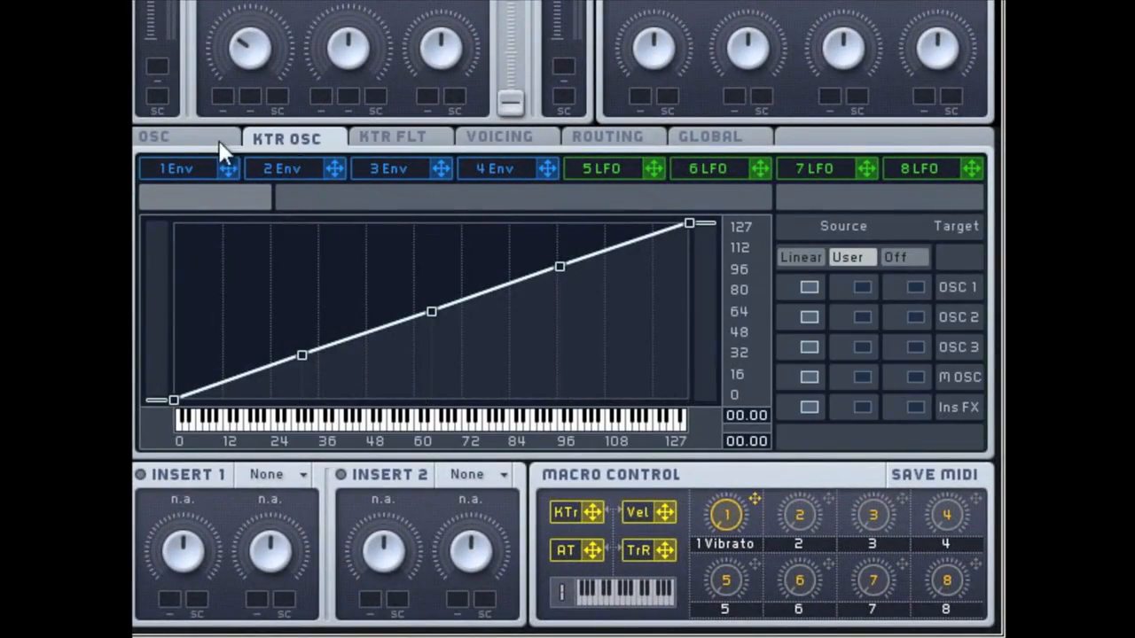
pyautogui.click(213, 148)
pyautogui.rightClick(732, 324)
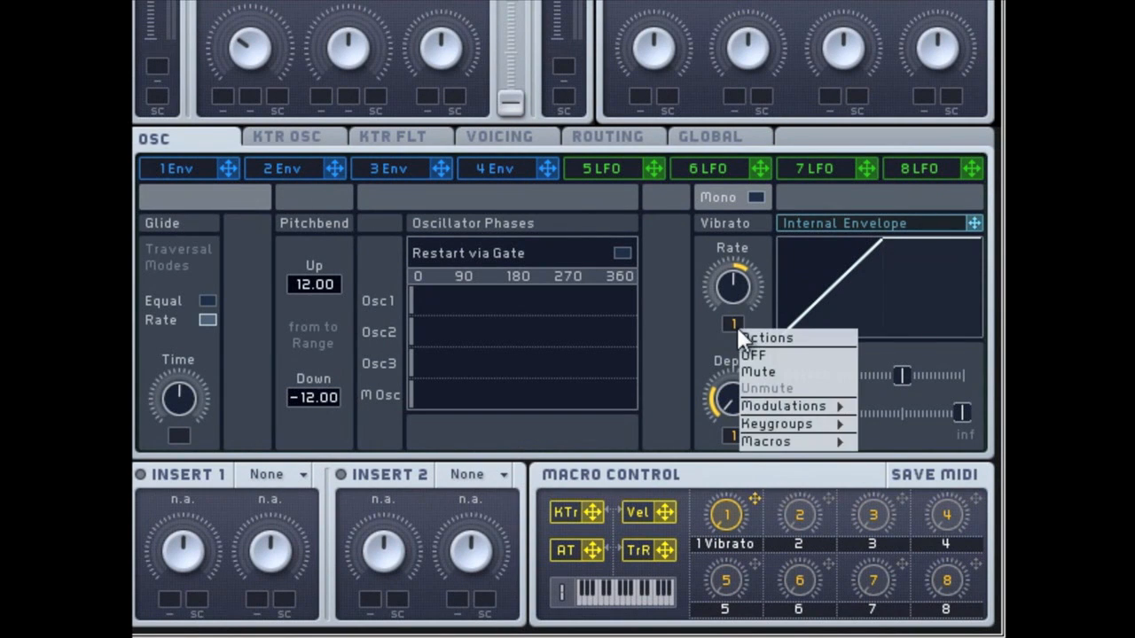
pyautogui.click(752, 354)
pyautogui.rightClick(736, 434)
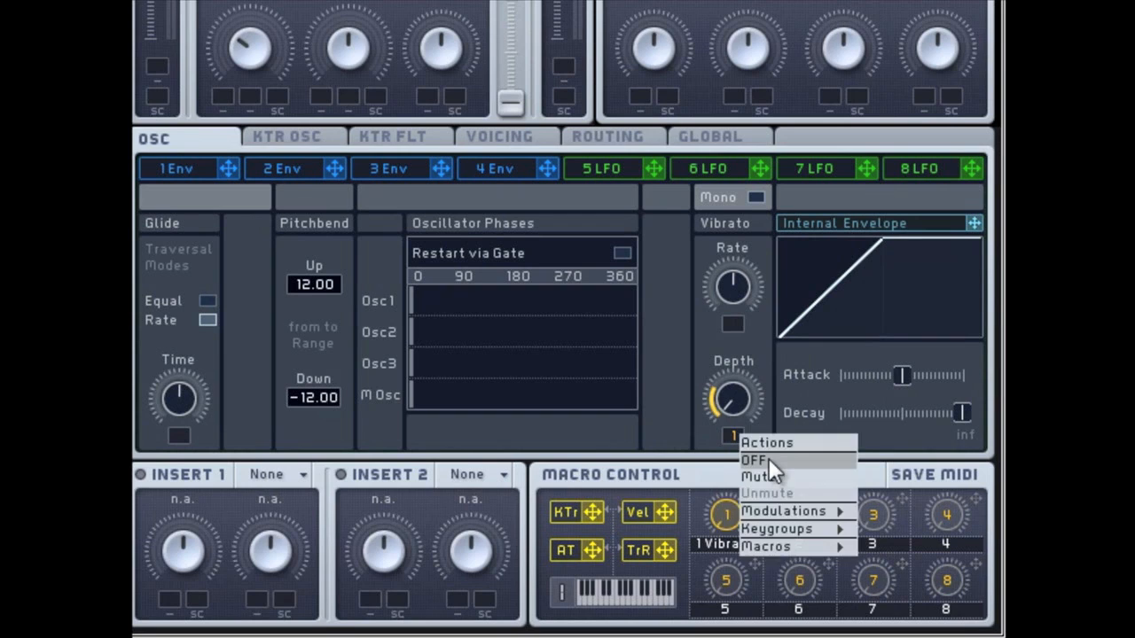
pyautogui.click(764, 460)
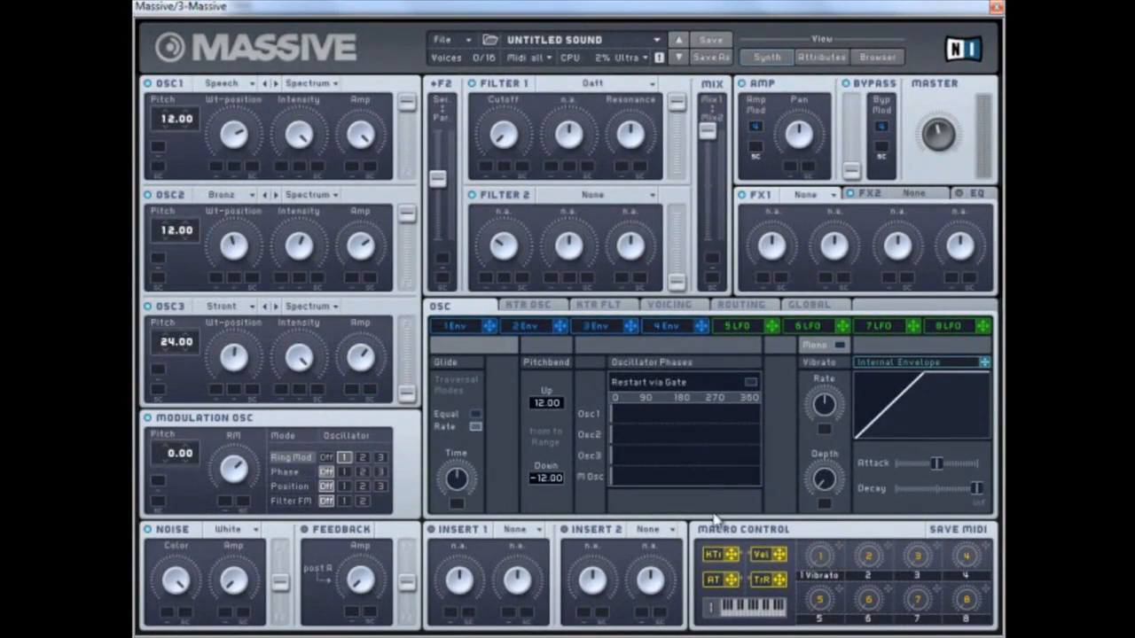
# Step: Assign macro 1 to the rate of LFO 5 and LFO 6 over the full modulation range
pyautogui.click(723, 326)
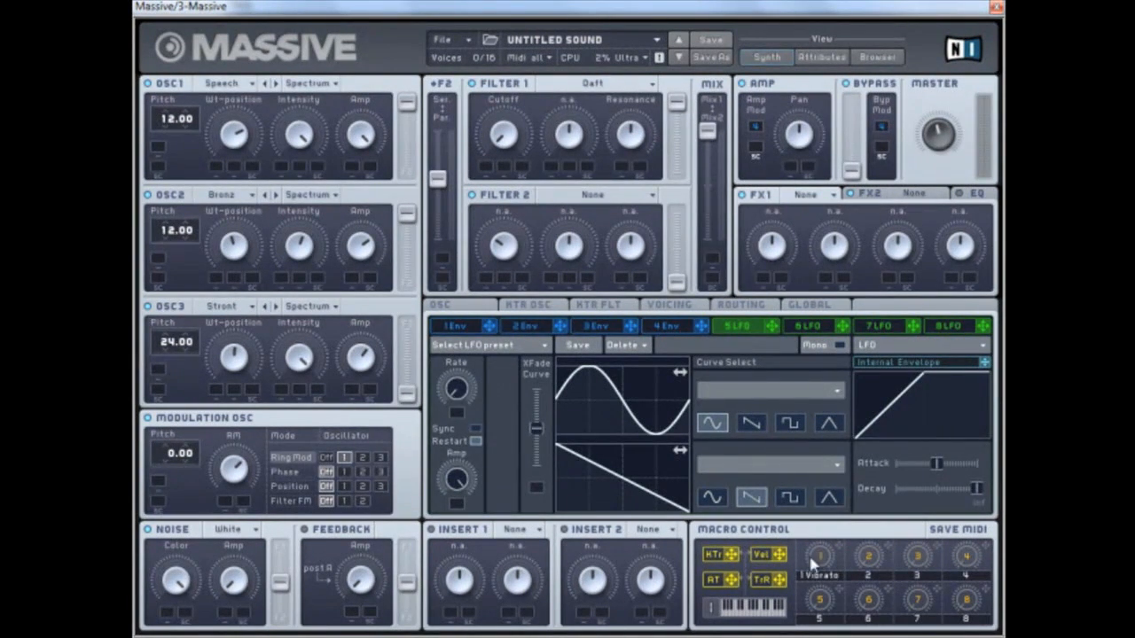
pyautogui.moveTo(462, 423); pyautogui.dragTo(455, 411)
pyautogui.click(808, 326)
pyautogui.moveTo(850, 556); pyautogui.dragTo(456, 413)
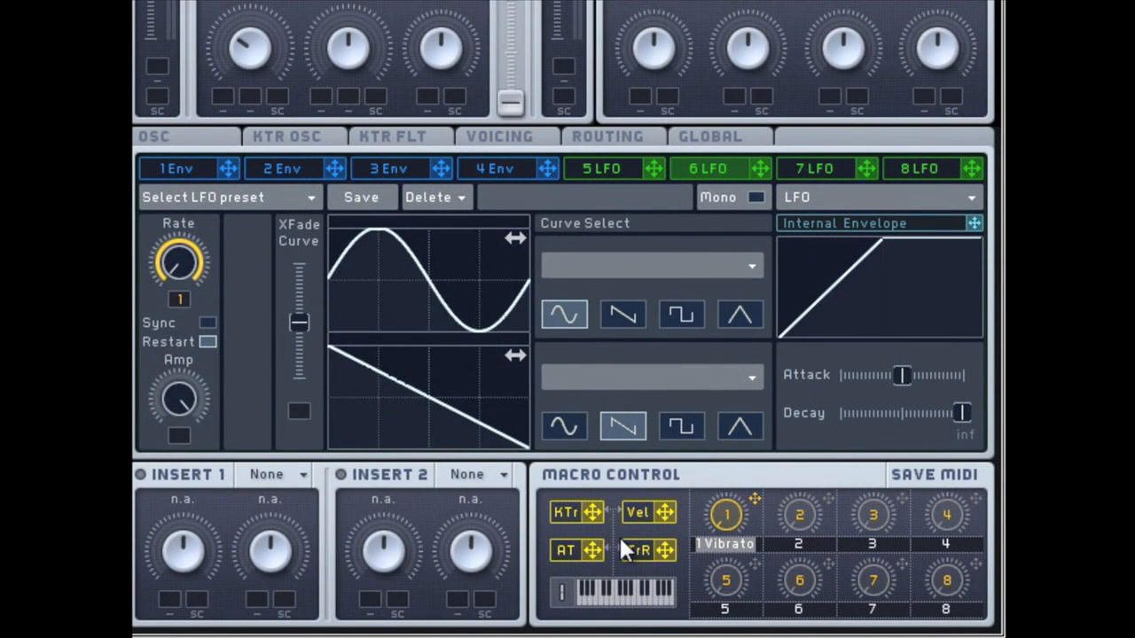
# Step: Rename macro 1 as "rate"
pyautogui.press('Return')
pyautogui.moveTo(755, 543); pyautogui.dragTo(638, 543)
pyautogui.moveTo(754, 550); pyautogui.dragTo(631, 547)
pyautogui.write('rate')
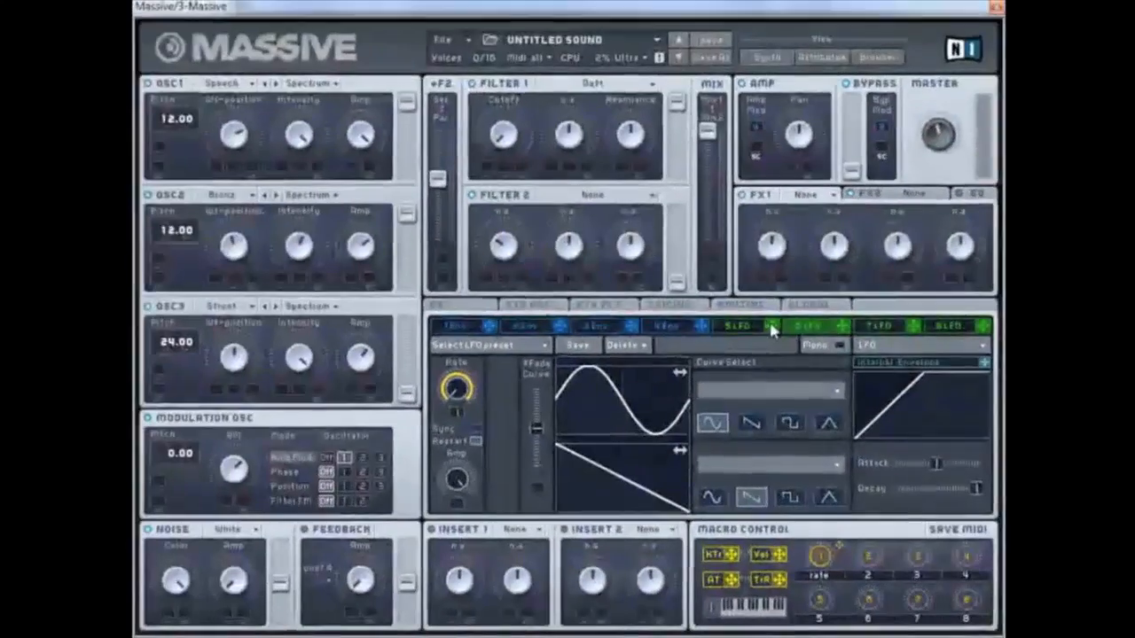
# Step: Modulate Filter 1's cutoff with LFO 5, and give LFO 6 a triangle upper curve with the curve crossfade fully up
pyautogui.moveTo(772, 326); pyautogui.dragTo(483, 166)
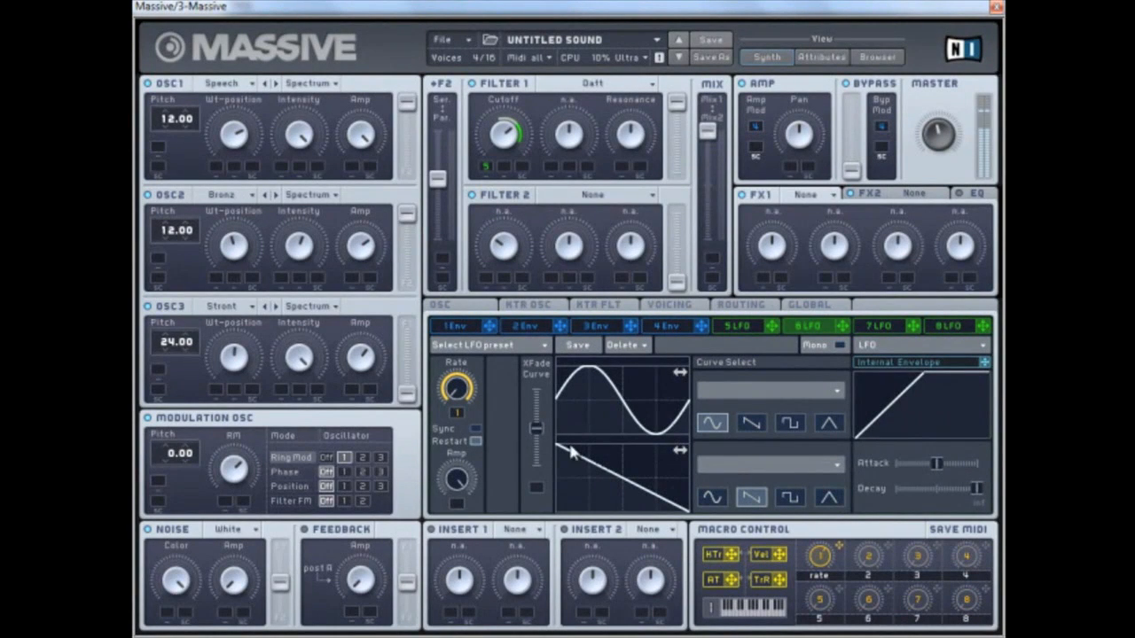
pyautogui.click(827, 426)
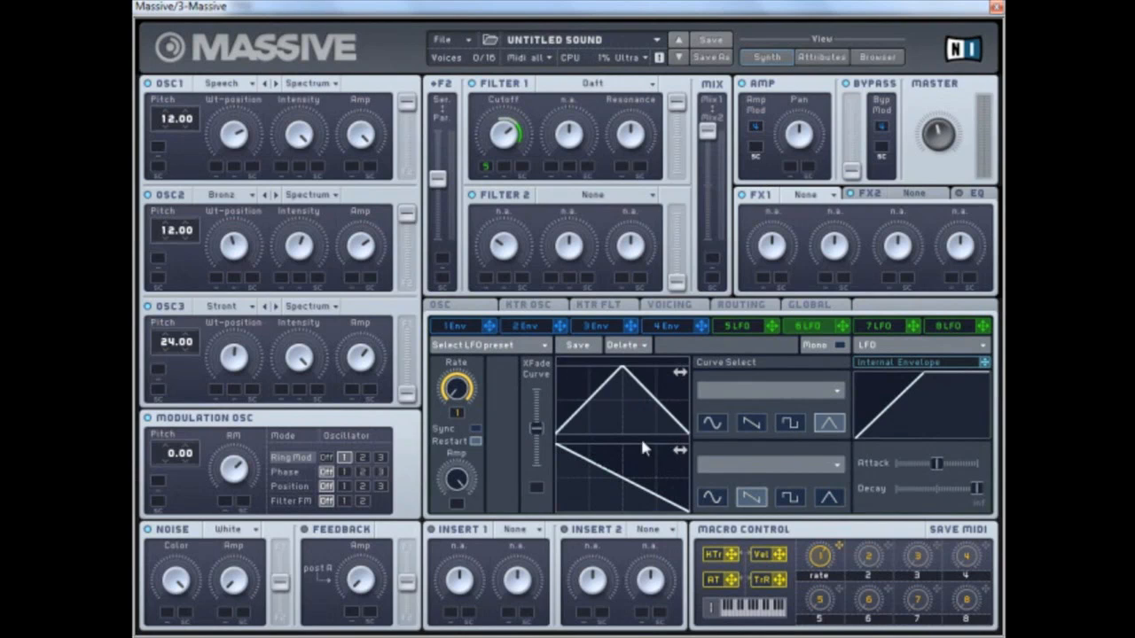
pyautogui.moveTo(536, 427); pyautogui.dragTo(536, 390)
# Step: Modulate OSC1's wavetable position with LFO 5 and give LFO 5 a triangle upper curve with the crossfade fully up
pyautogui.click(760, 323)
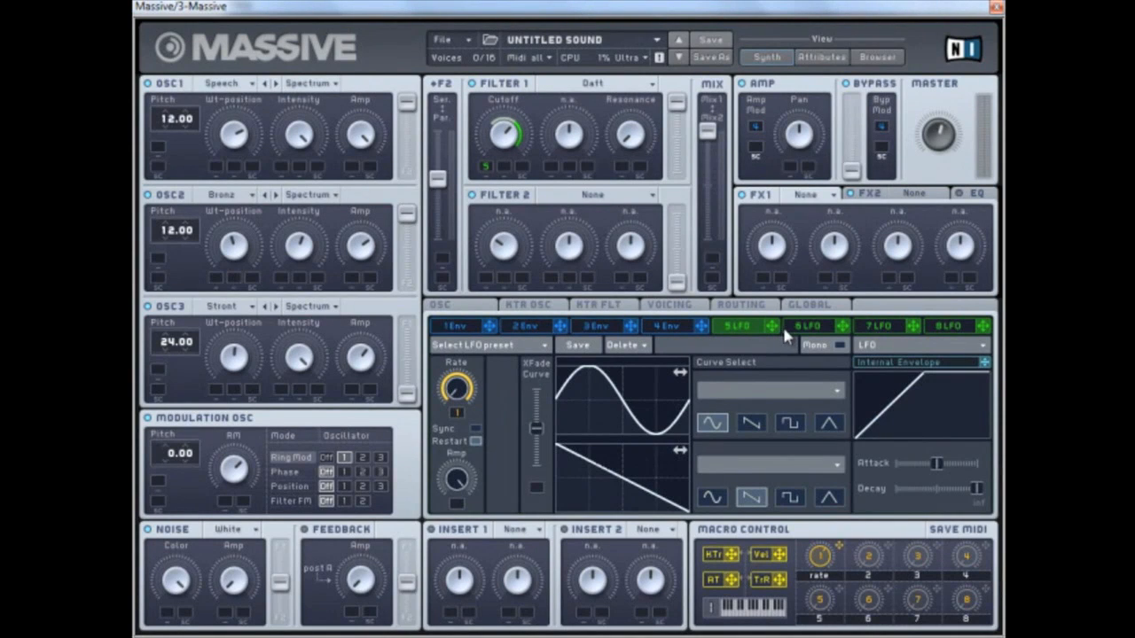
pyautogui.moveTo(771, 326); pyautogui.dragTo(216, 170)
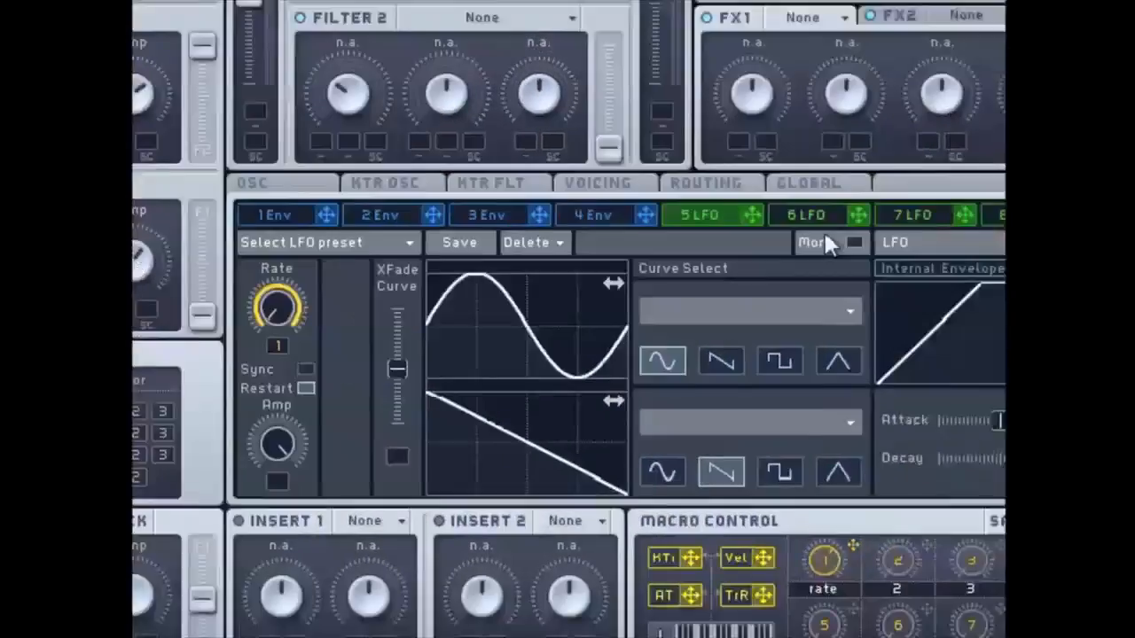
pyautogui.click(709, 168)
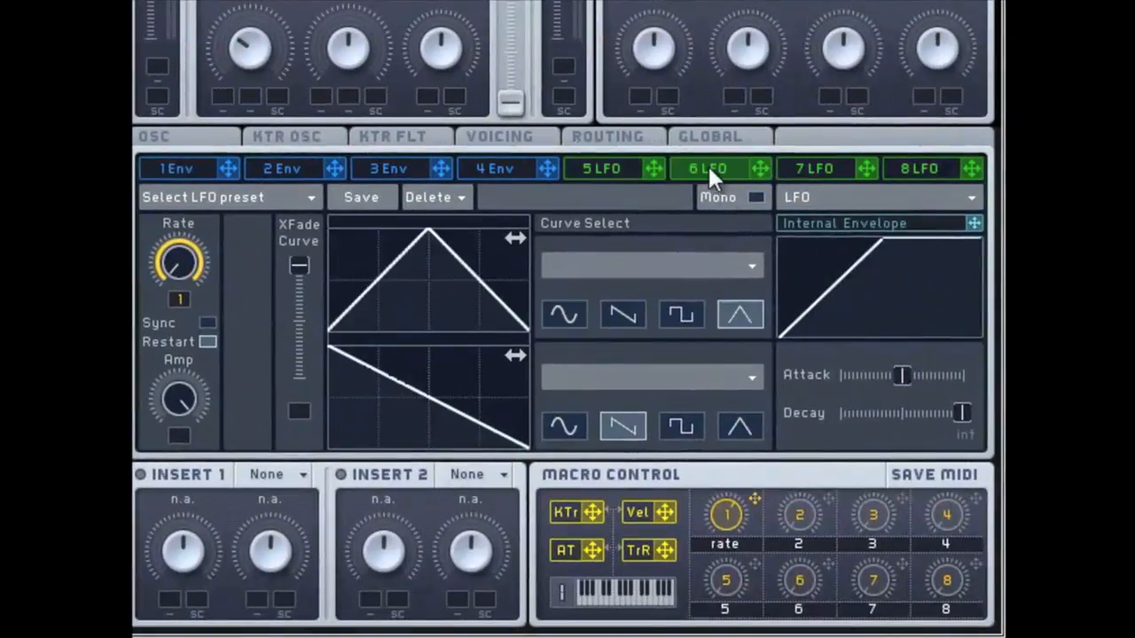
pyautogui.click(625, 171)
pyautogui.click(721, 323)
pyautogui.moveTo(299, 323); pyautogui.dragTo(291, 155)
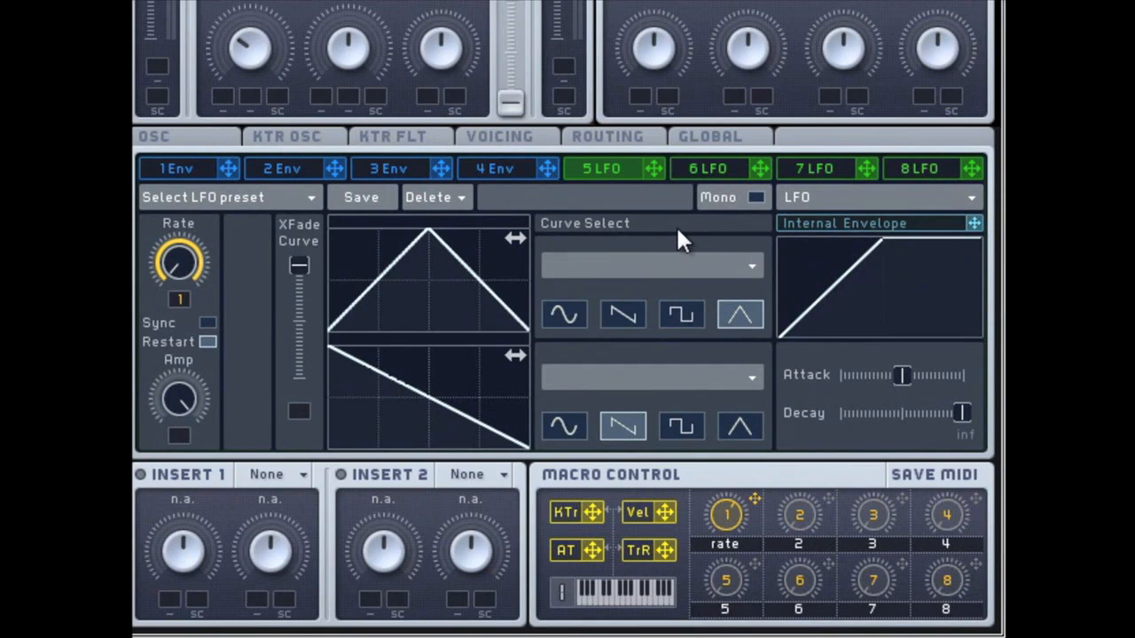
# Step: Compare LFO 5 and LFO 6, and set the LFO 5 modulation range on OSC2's wavetable position
pyautogui.click(705, 170)
pyautogui.click(619, 169)
pyautogui.click(696, 170)
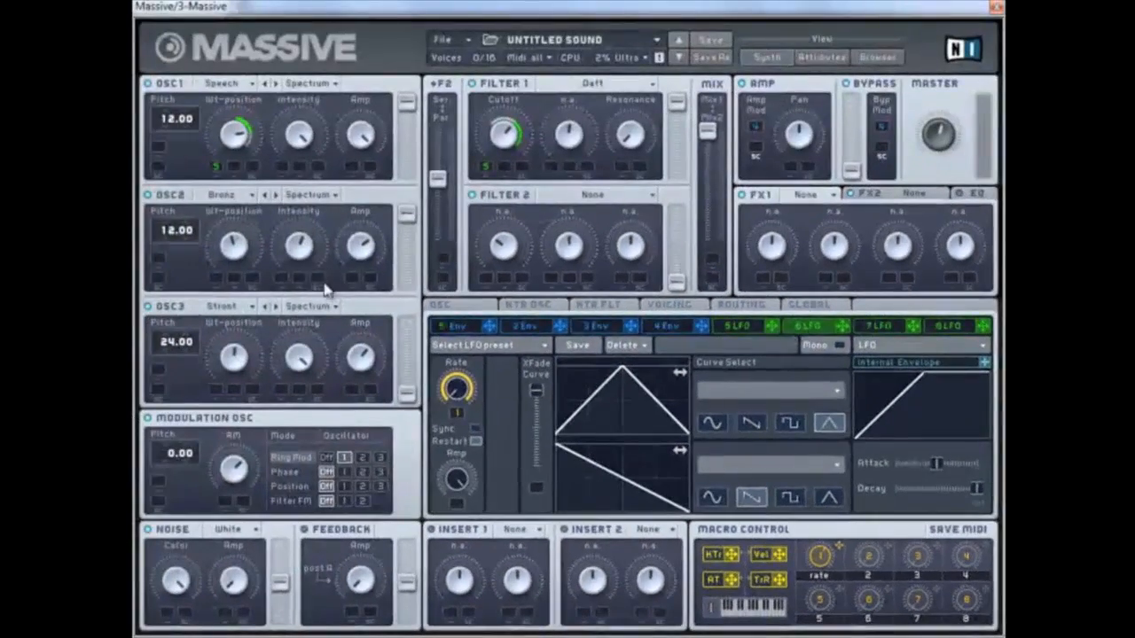
pyautogui.moveTo(211, 292); pyautogui.dragTo(214, 276)
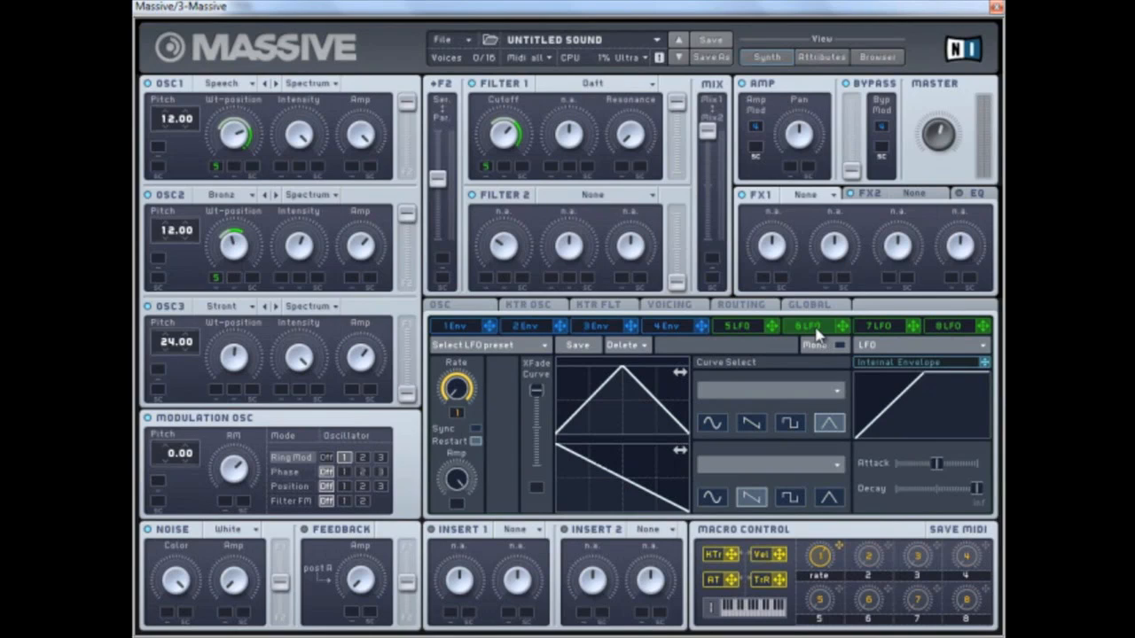
# Step: Change LFO 6's upper curve to a sine wave with its phase shifted
pyautogui.click(712, 423)
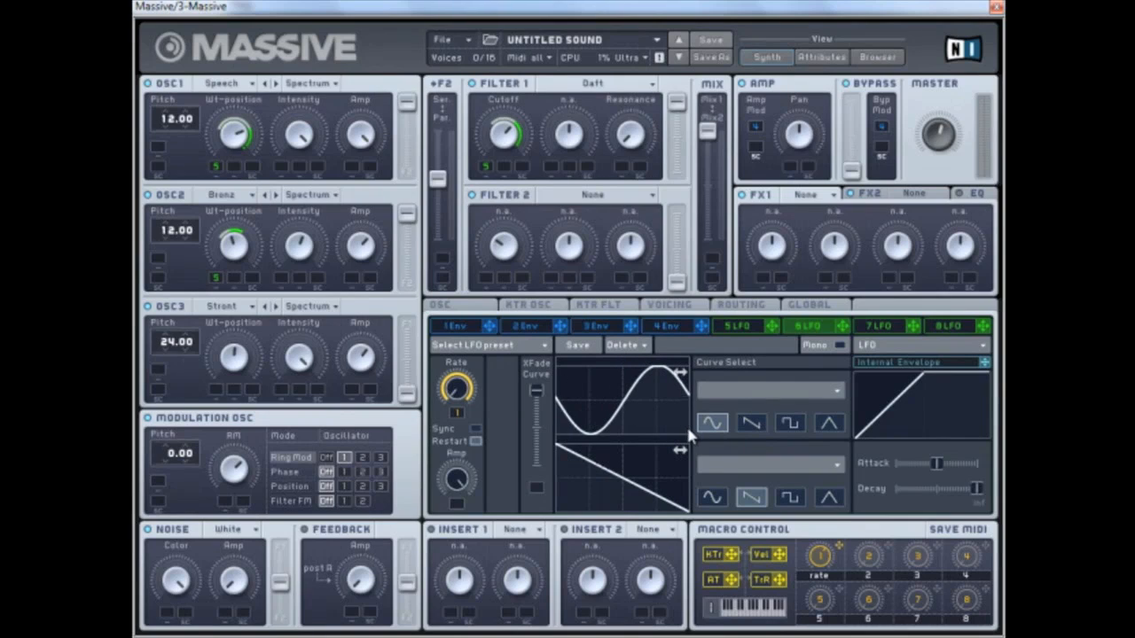
# Step: Modulate OSC3's wavetable position with LFO 6, and route the modulation oscillator's Phase and Position to oscillator 2
pyautogui.moveTo(842, 327); pyautogui.dragTo(217, 392)
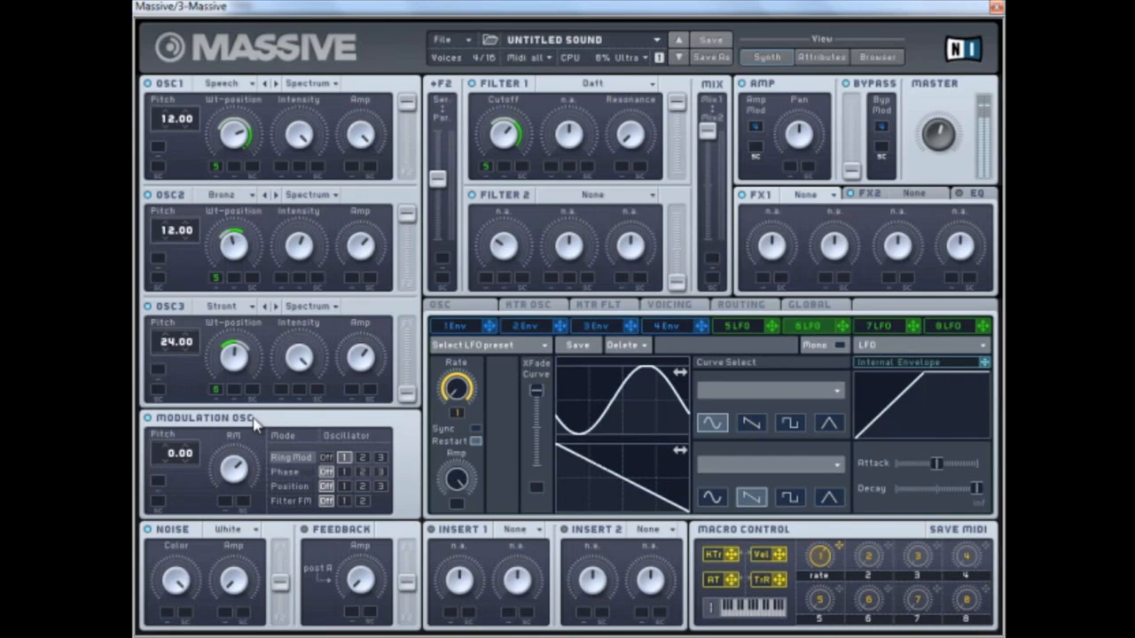
pyautogui.click(361, 472)
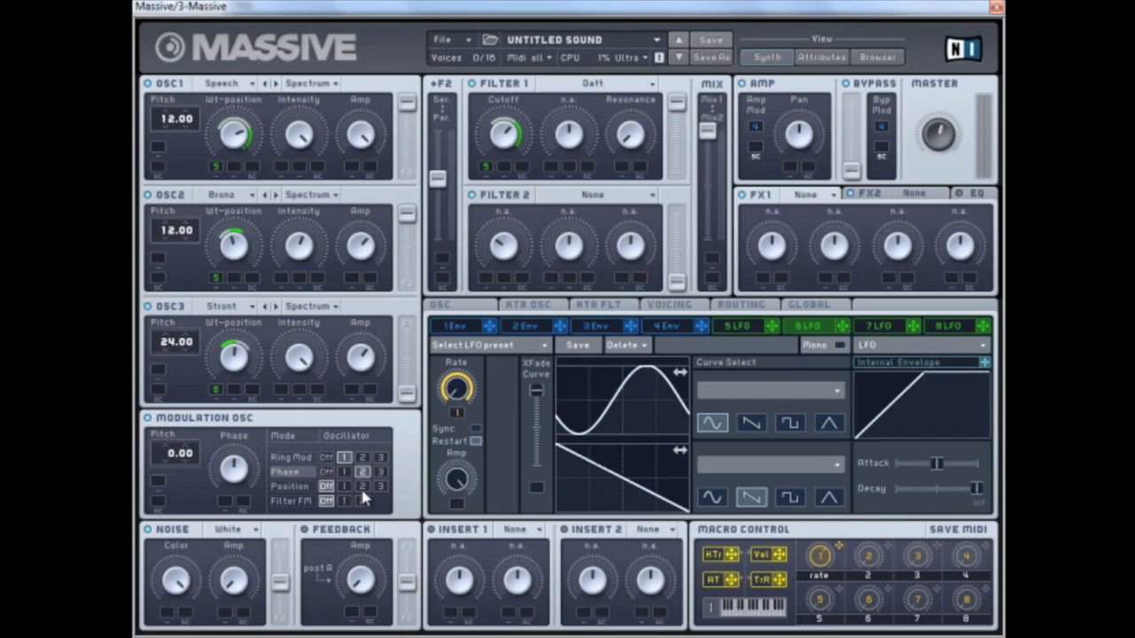
pyautogui.click(361, 487)
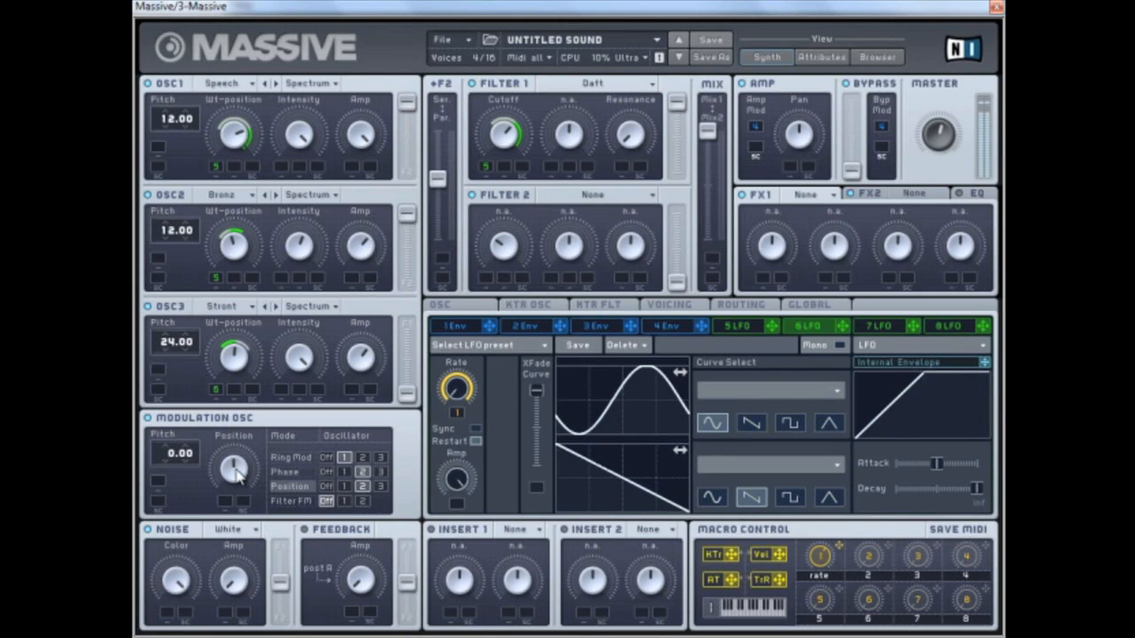
pyautogui.click(285, 473)
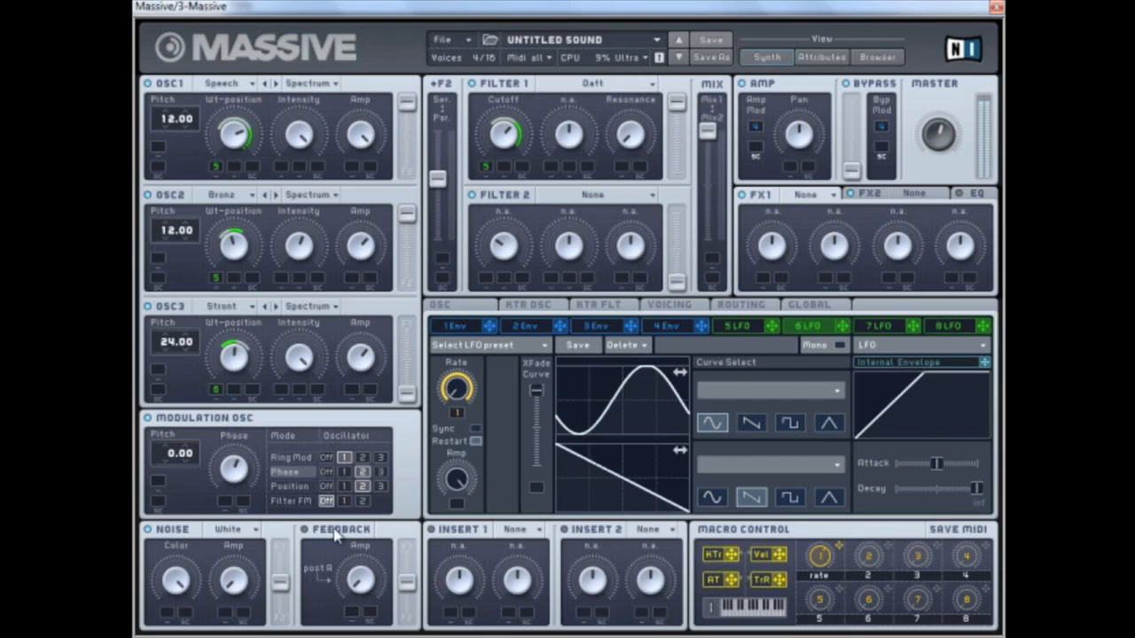
# Step: Load Parabolic Shaper in Insert 1 with LFO 5 modulating its Dry/Wet, and load Sine Shaper in Insert 2
pyautogui.click(522, 536)
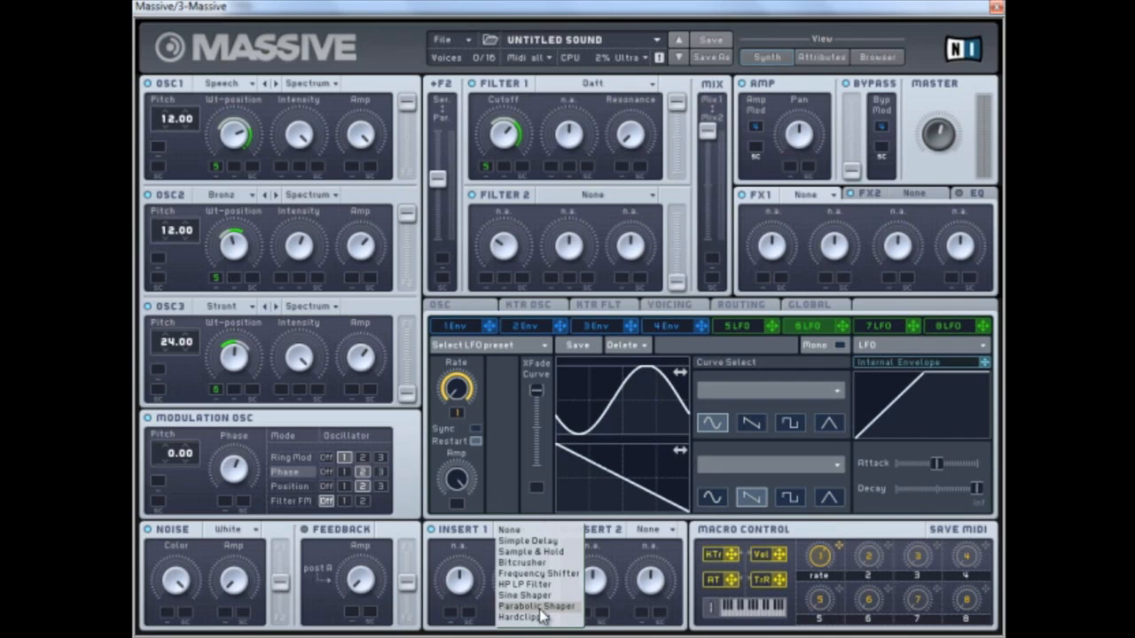
pyautogui.click(541, 608)
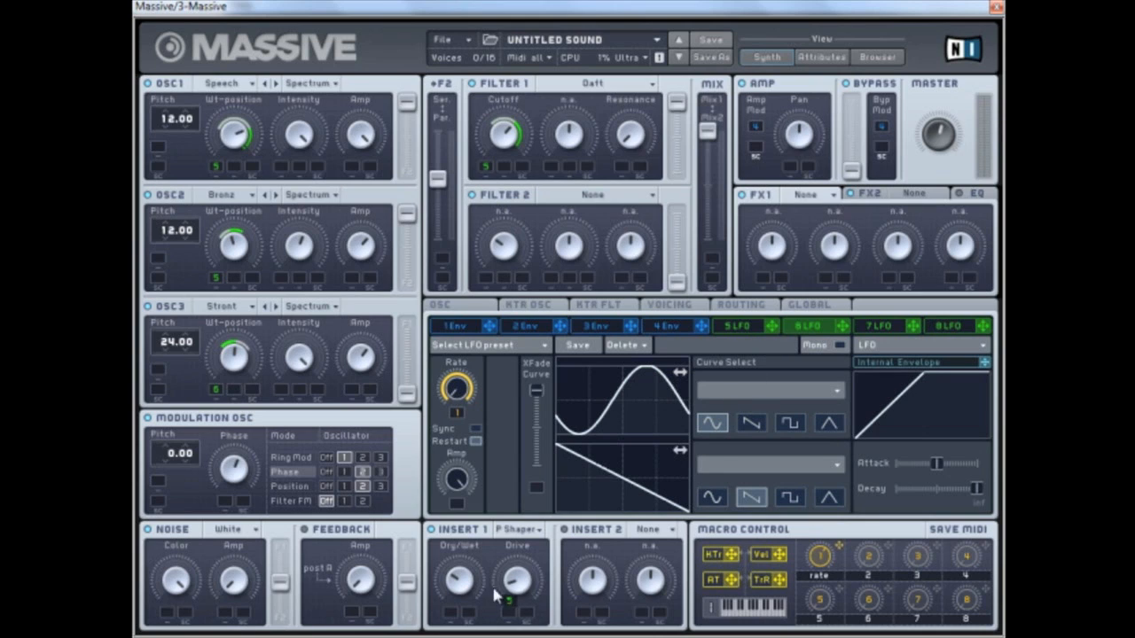
pyautogui.moveTo(451, 614); pyautogui.dragTo(451, 608)
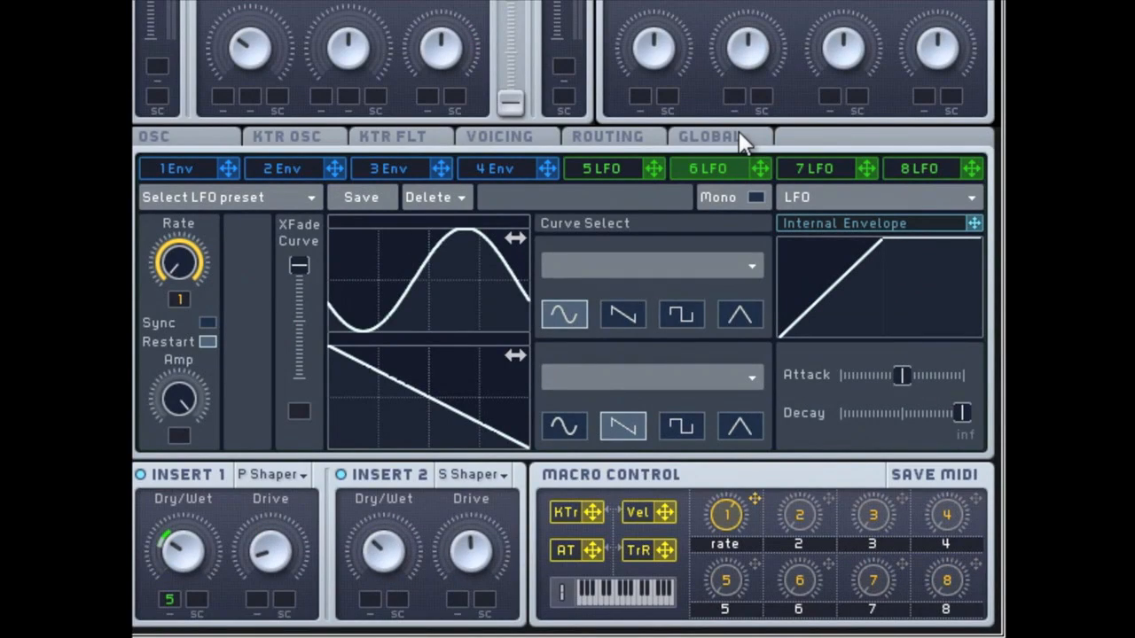
# Step: Load Small Reverb in FX1 with LFO 5 modulating its Dry/Wet, then lower Size and raise Density
pyautogui.click(731, 0)
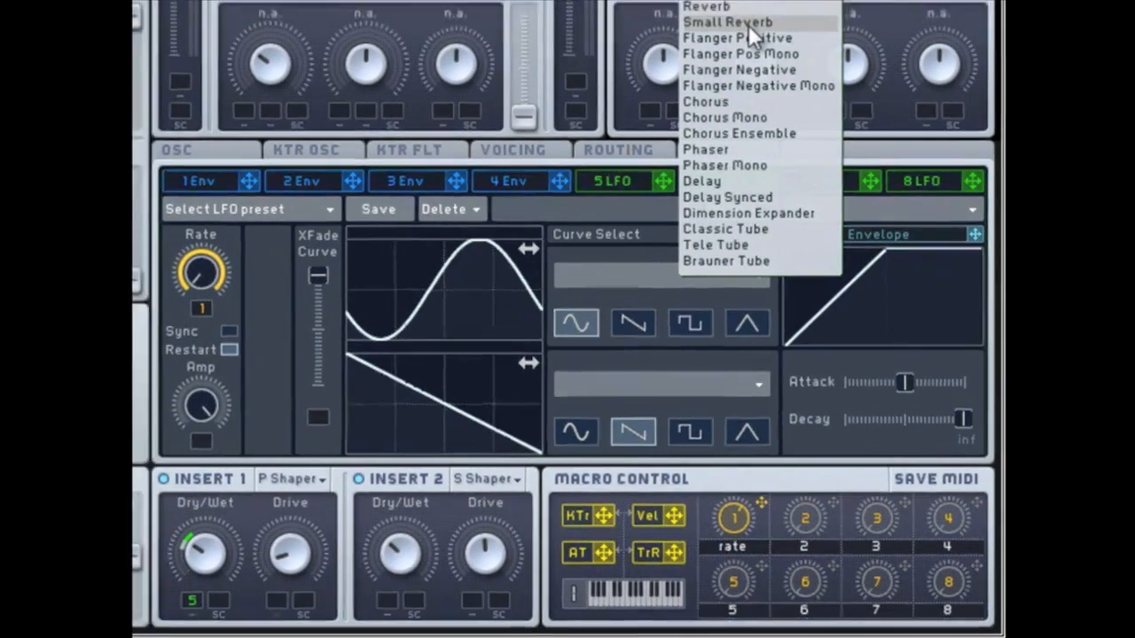
pyautogui.click(739, 6)
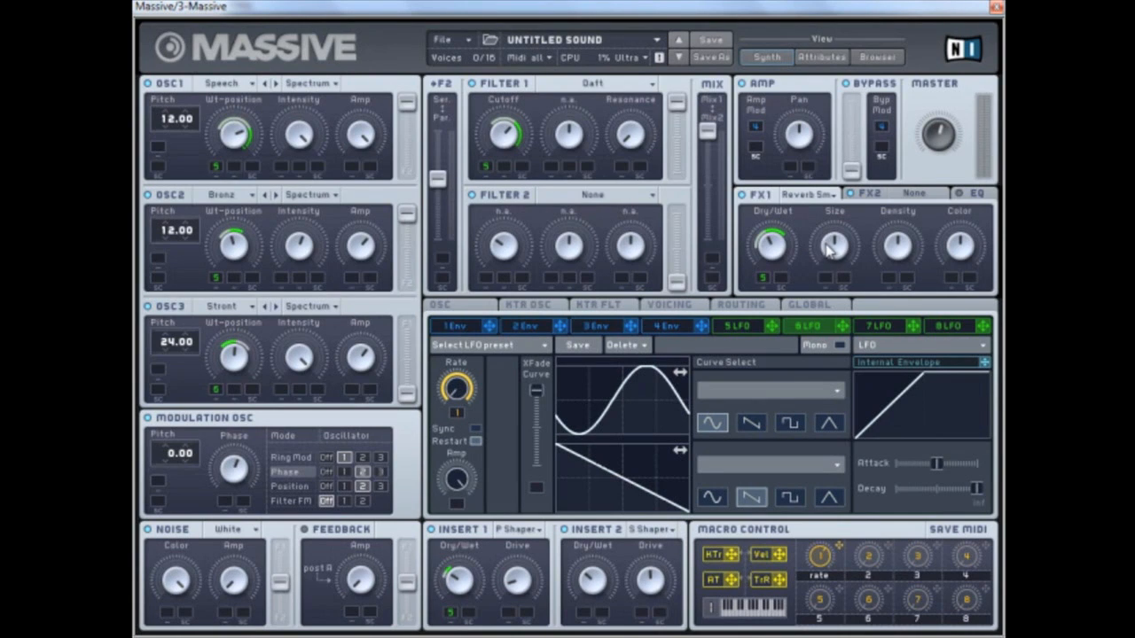
pyautogui.moveTo(901, 246); pyautogui.dragTo(891, 202)
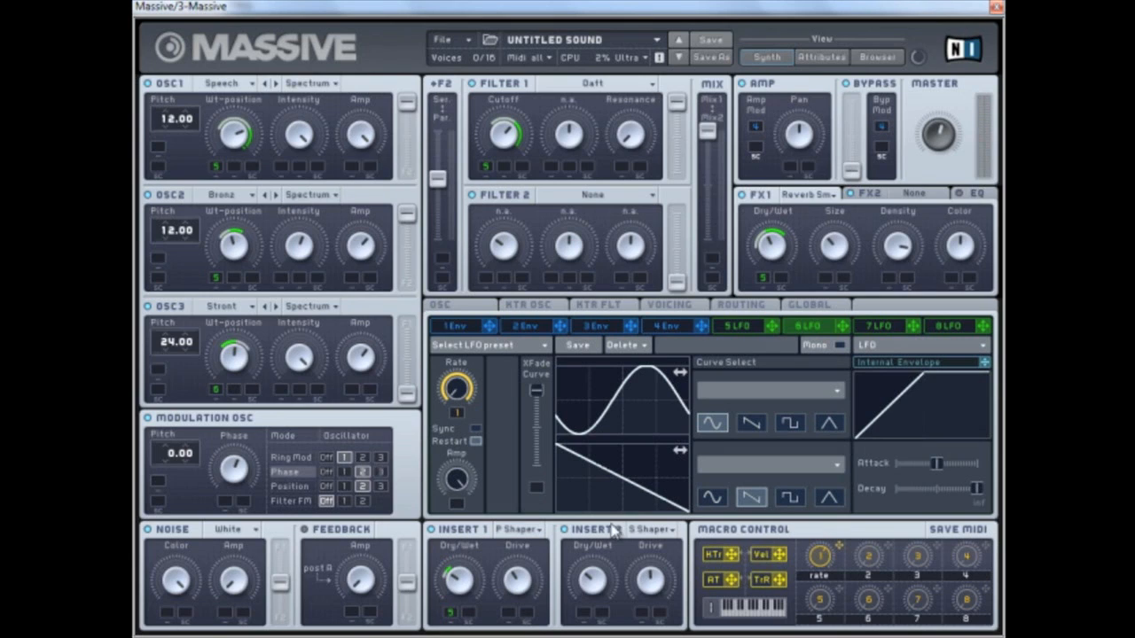
# Step: Load Dimension Expander in FX2 and modulate its Dry/Wet with LFO 6
pyautogui.click(905, 200)
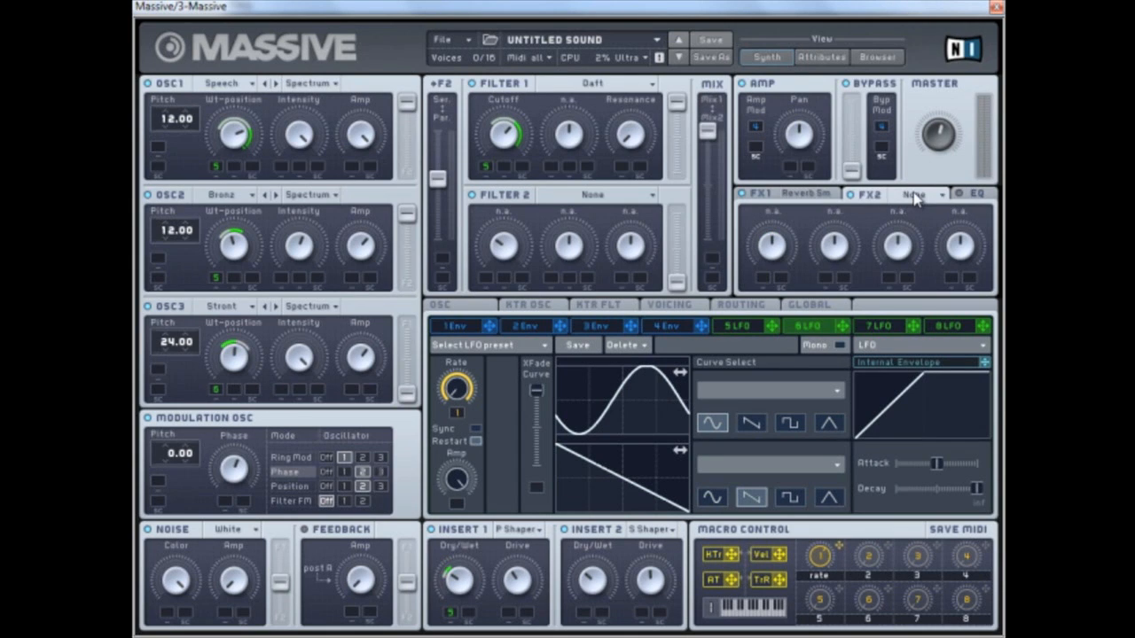
pyautogui.click(914, 197)
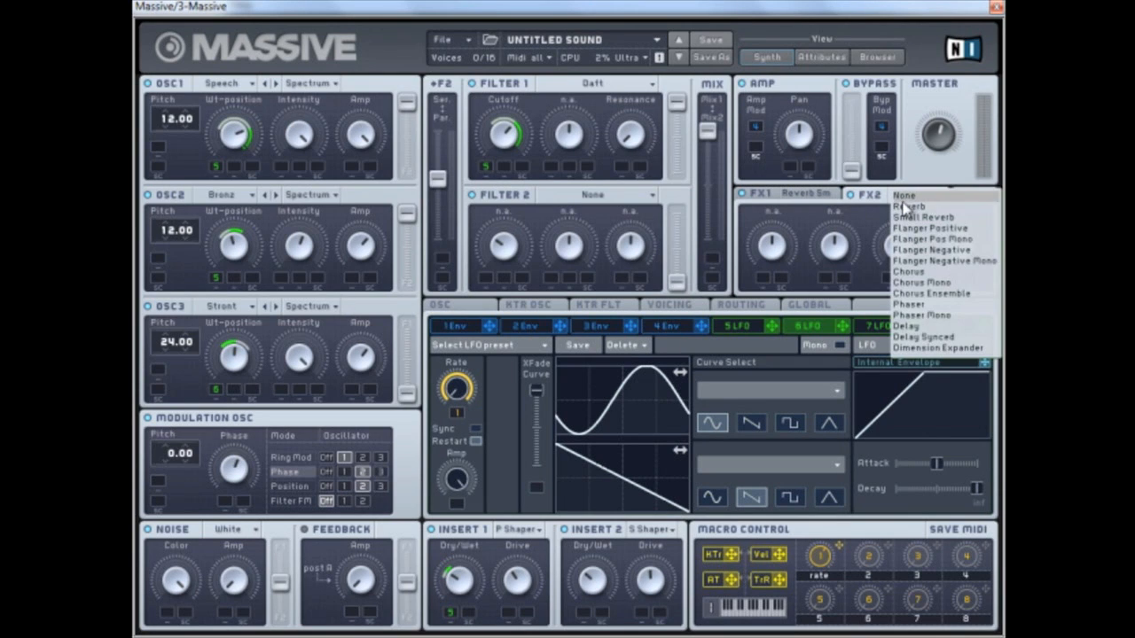
pyautogui.click(922, 348)
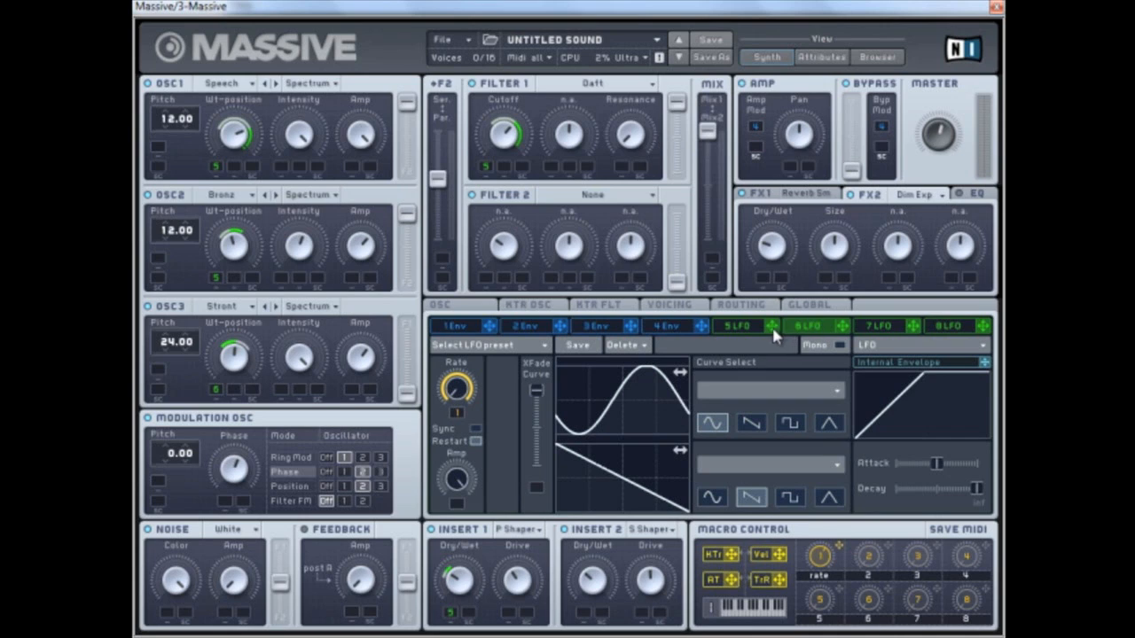
pyautogui.moveTo(841, 326); pyautogui.dragTo(763, 278)
# Step: Compare the curves of LFO 5 and LFO 6, and adjust the LFO 6 modulation range on FX2's Dry/Wet
pyautogui.click(744, 340)
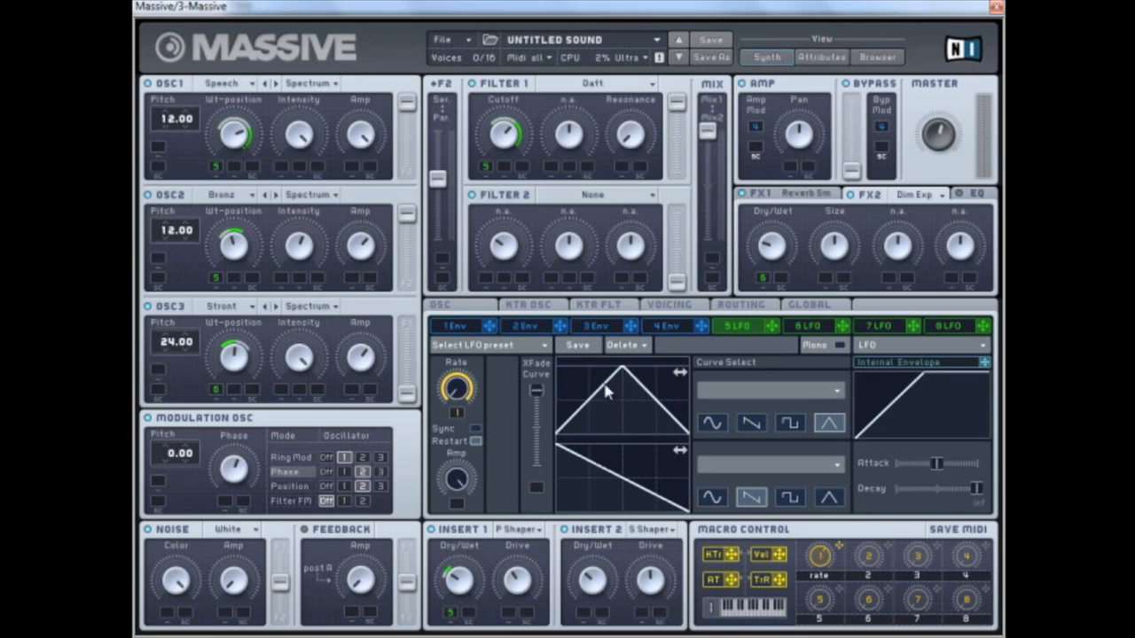
pyautogui.click(805, 333)
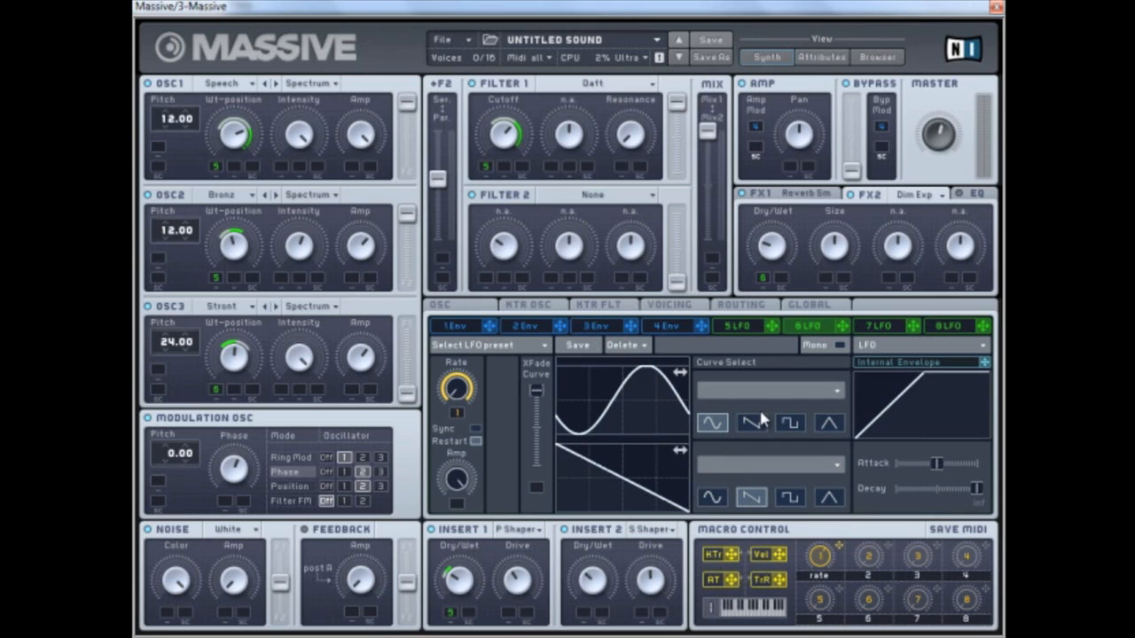
pyautogui.click(979, 193)
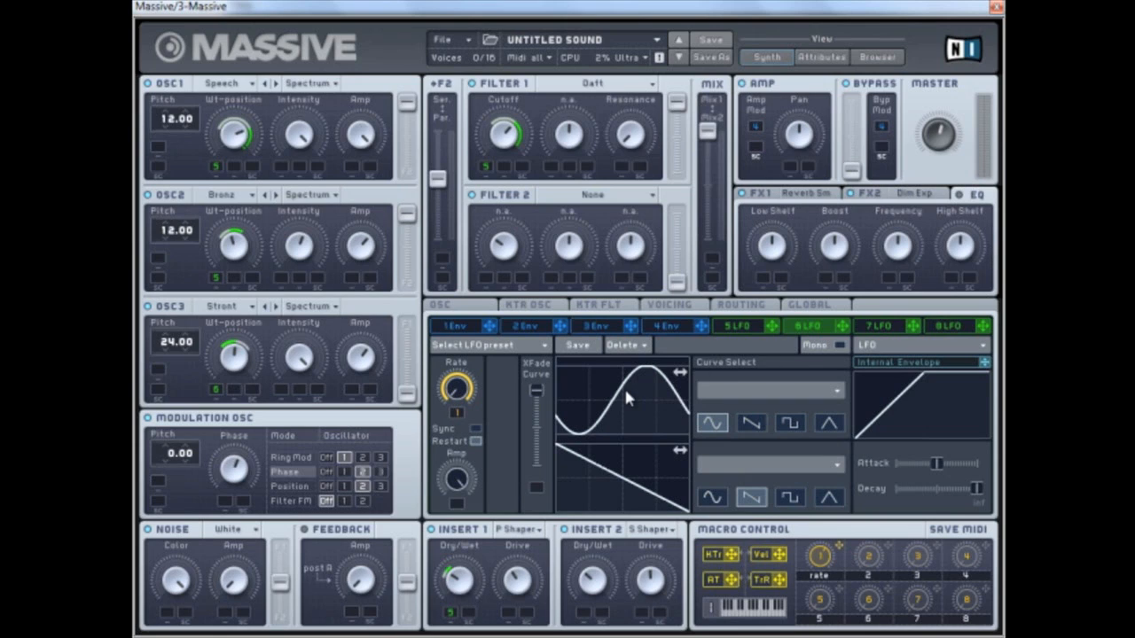
pyautogui.click(904, 198)
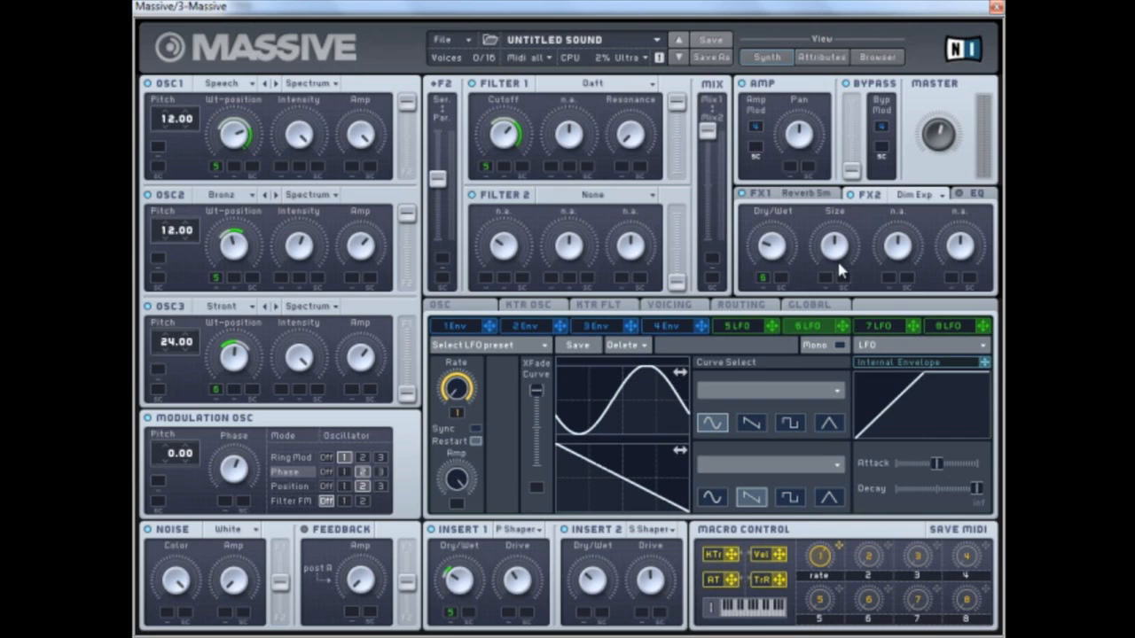
pyautogui.moveTo(762, 279); pyautogui.dragTo(765, 240)
# Step: Enable the EQ with a raised High Shelf modulated by LFO 6, and fine-tune the phase of LFO 6's sine curve
pyautogui.click(970, 195)
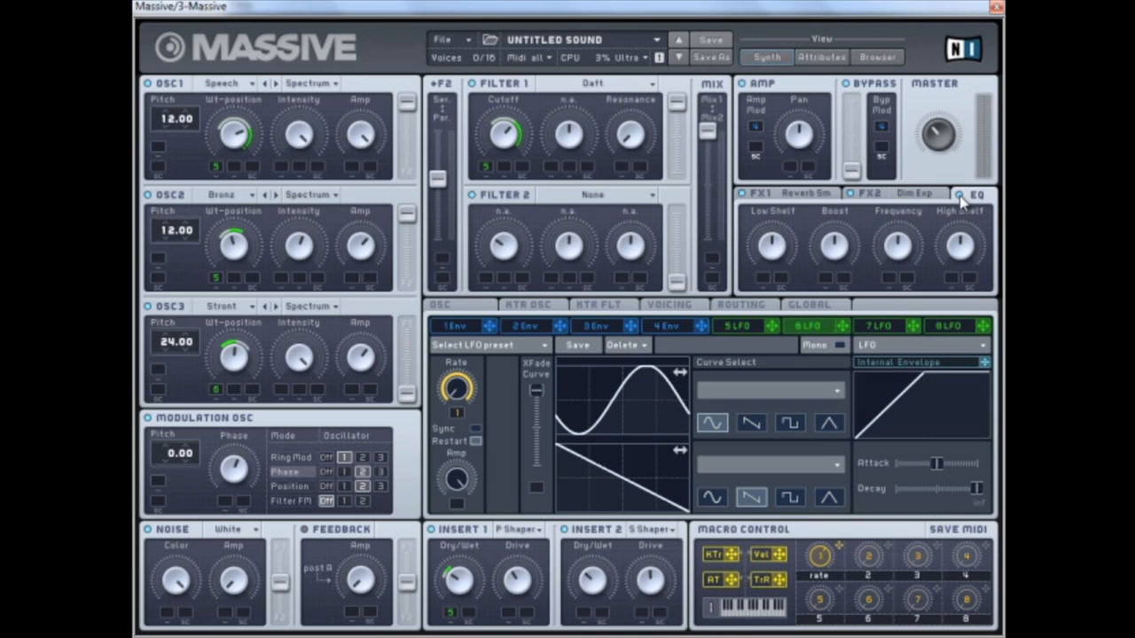
pyautogui.moveTo(955, 250); pyautogui.dragTo(945, 232)
pyautogui.moveTo(842, 328); pyautogui.dragTo(957, 257)
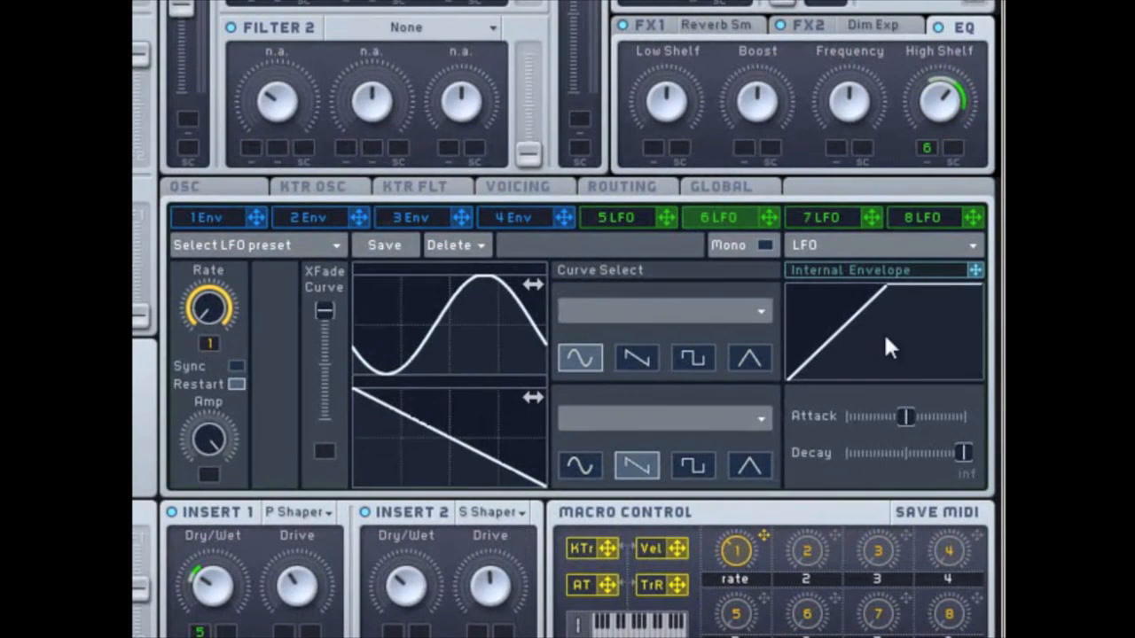
pyautogui.moveTo(465, 356); pyautogui.dragTo(495, 330)
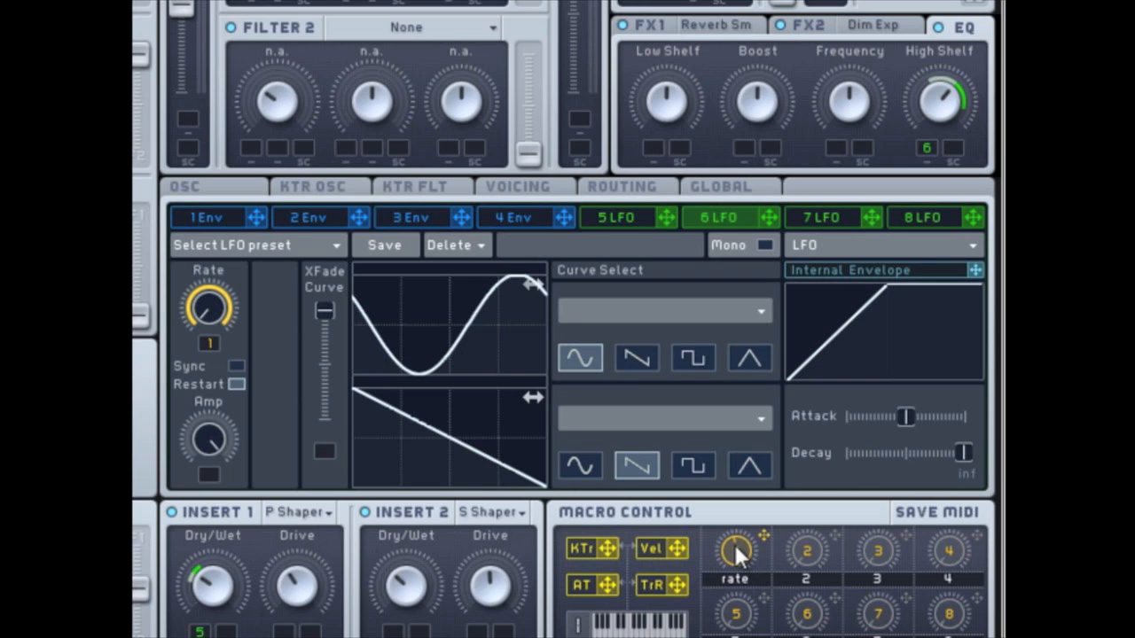
pyautogui.moveTo(501, 347); pyautogui.dragTo(475, 351)
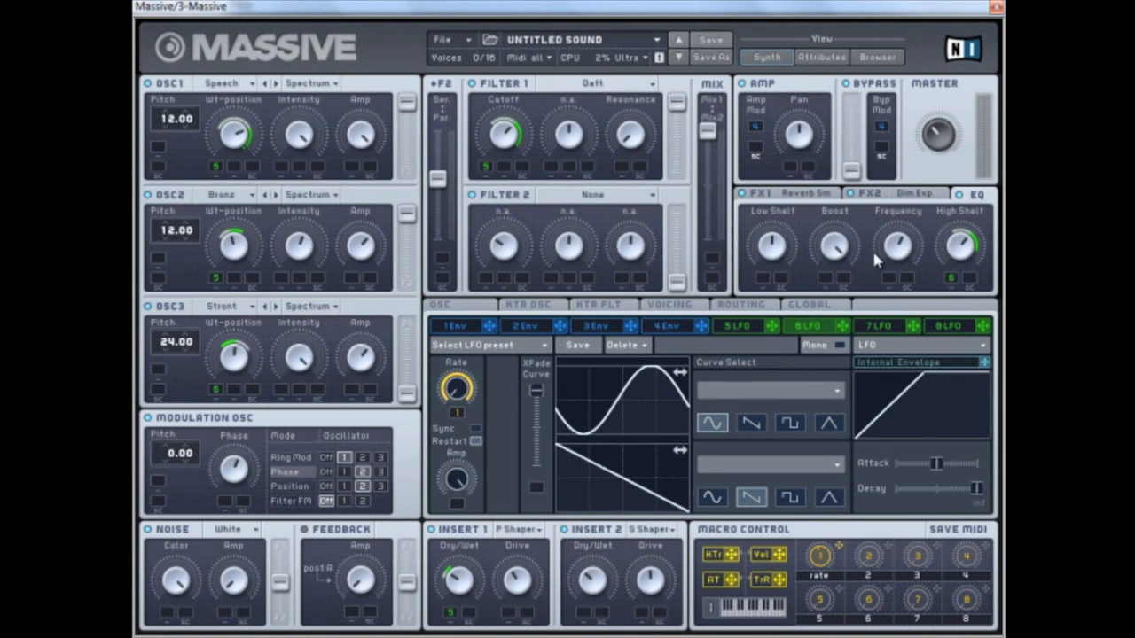
# Step: Set the EQ's Boost below centre, and raise Low Shelf with LFO 5 modulating it
pyautogui.moveTo(845, 283); pyautogui.dragTo(841, 325)
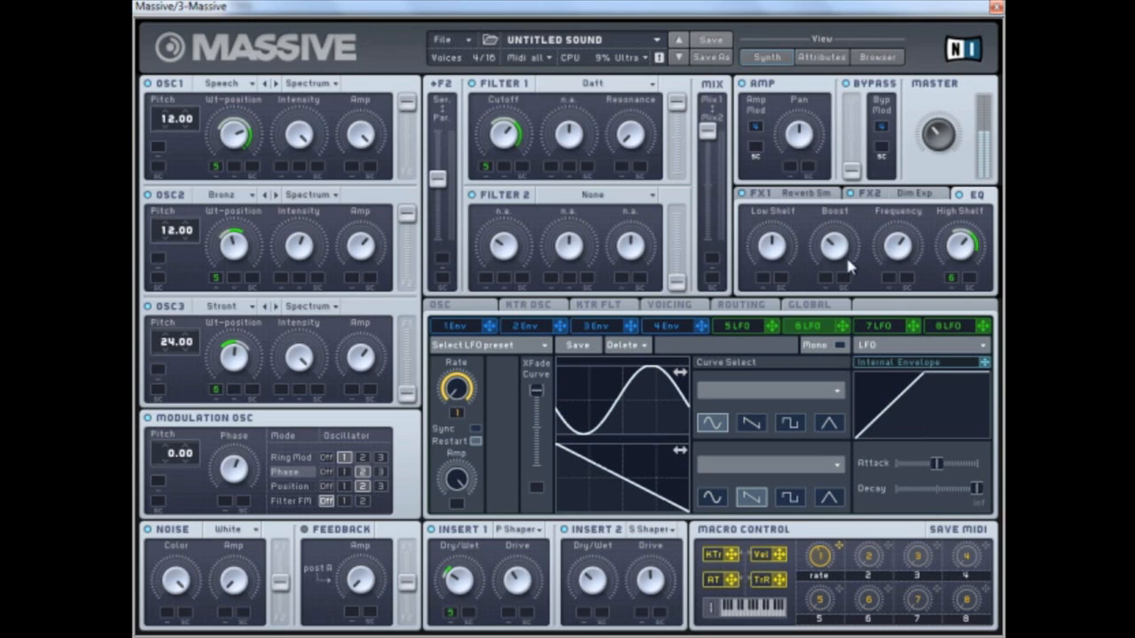
pyautogui.moveTo(835, 247); pyautogui.dragTo(830, 178)
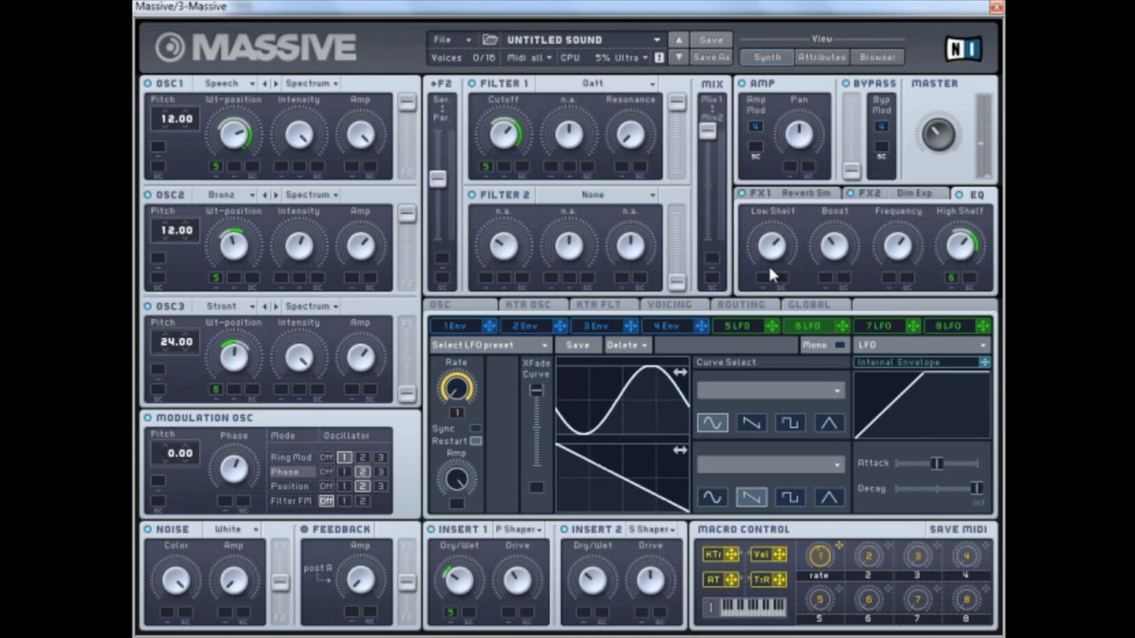
pyautogui.moveTo(772, 326); pyautogui.dragTo(772, 300)
# Step: Compare the LFO 5 and LFO 6 curves that modulate the EQ's Low Shelf and High Shelf
pyautogui.click(738, 326)
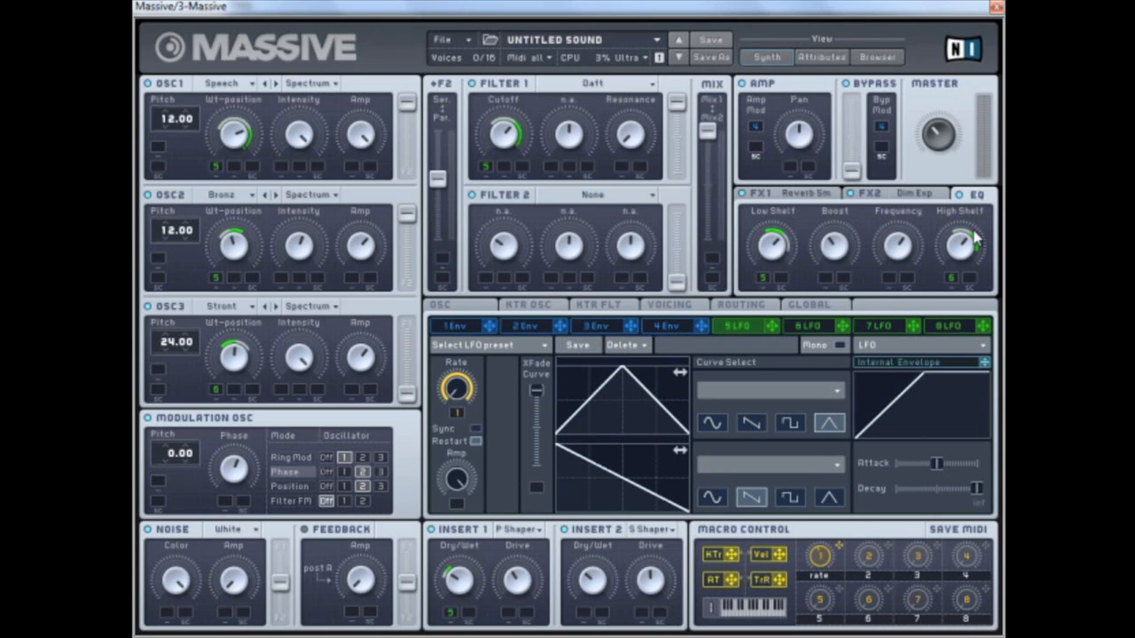
pyautogui.click(814, 326)
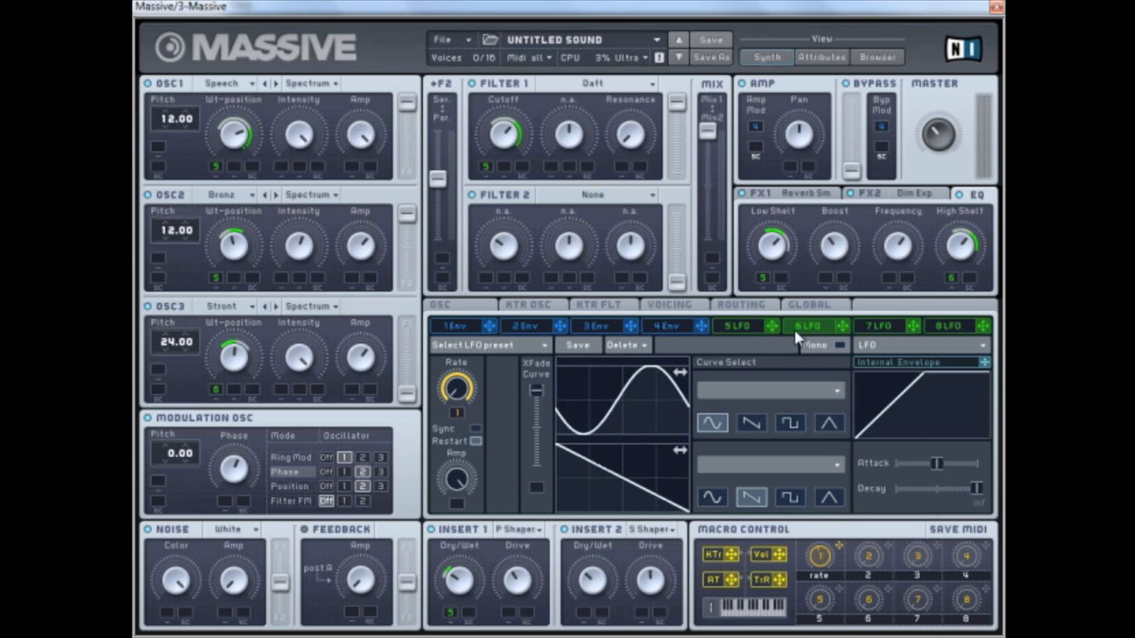
pyautogui.click(746, 325)
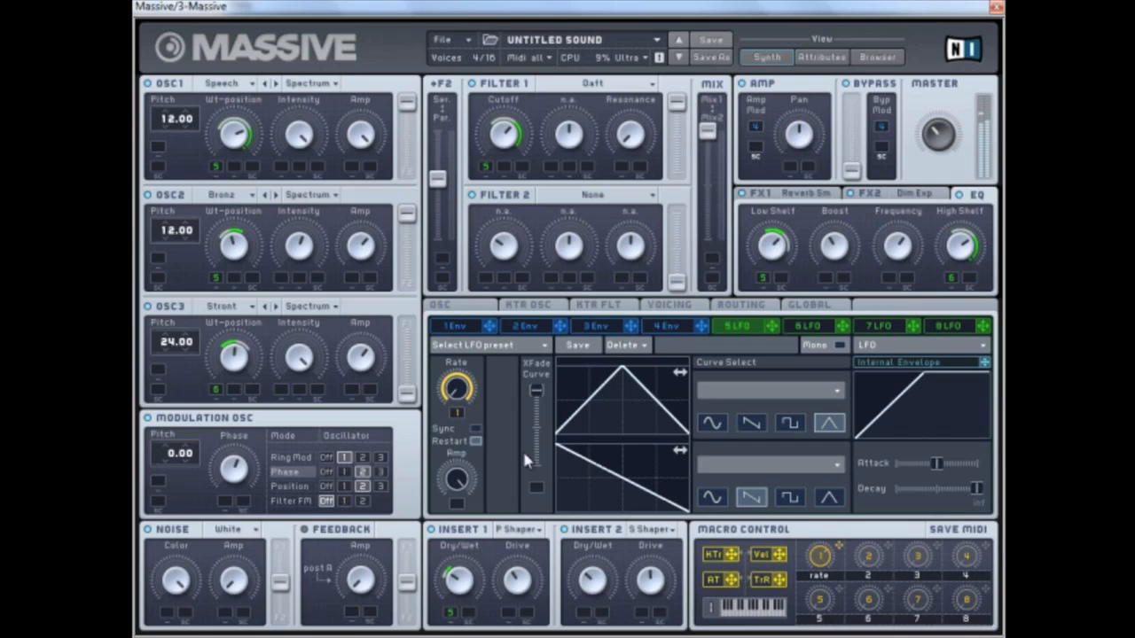
# Step: Raise the modulation oscillator's Position and Phase amounts
pyautogui.click(296, 487)
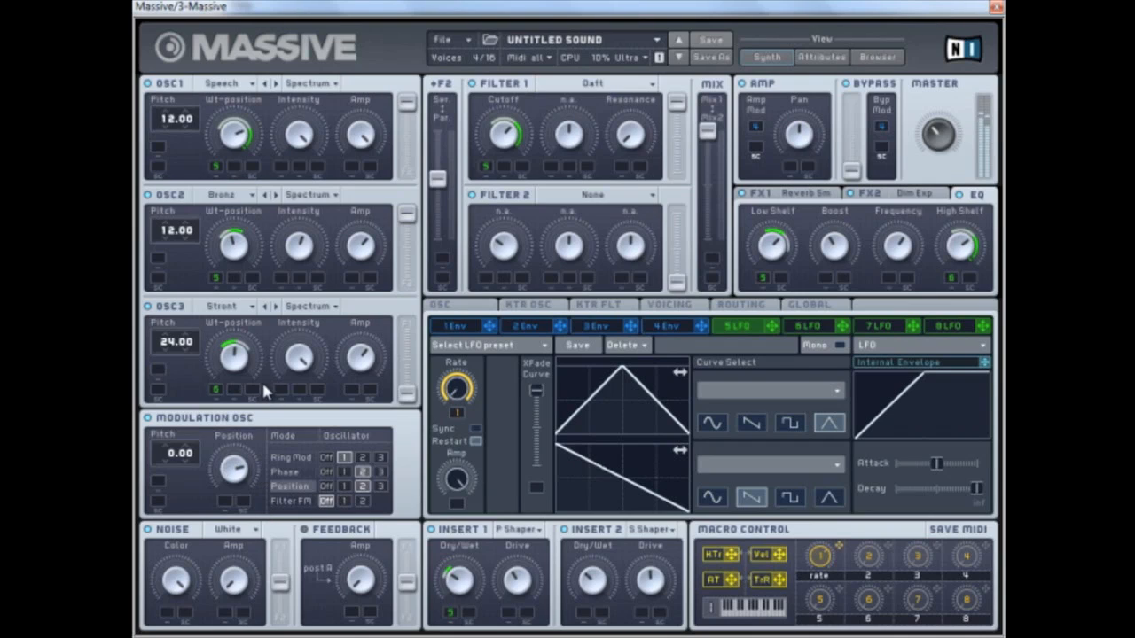
pyautogui.click(286, 471)
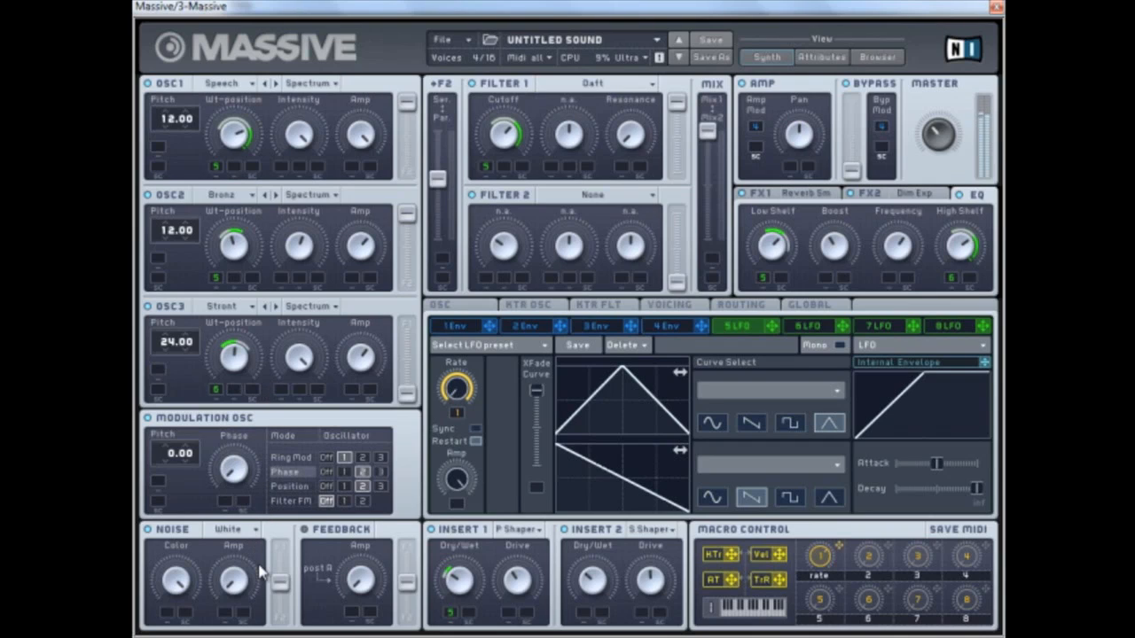